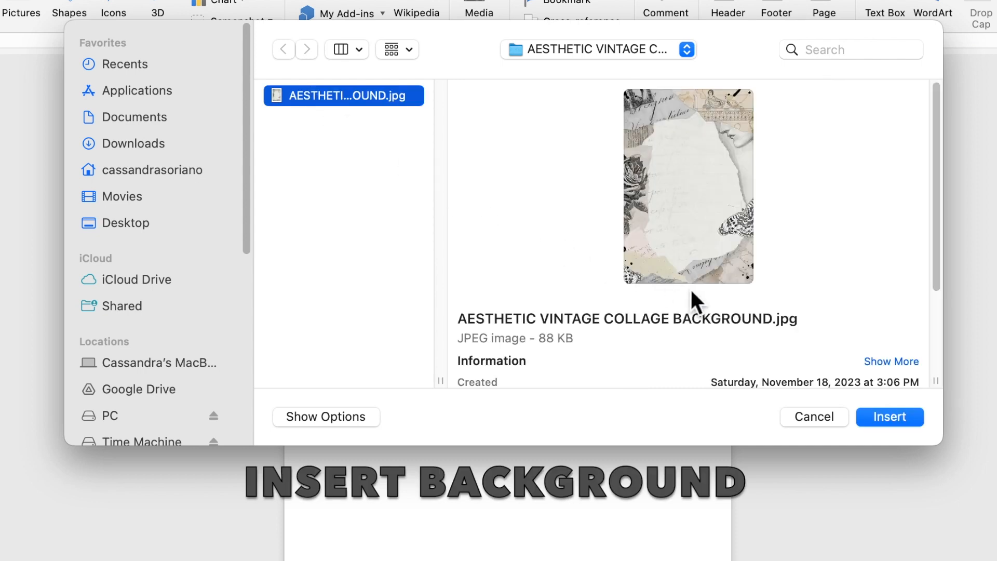
Step: Insert AESTHETIC VINTAGE COLLAGE BACKGROUND.jpg onto the blank page at 4.49 by 3 inches
left_click(877, 417)
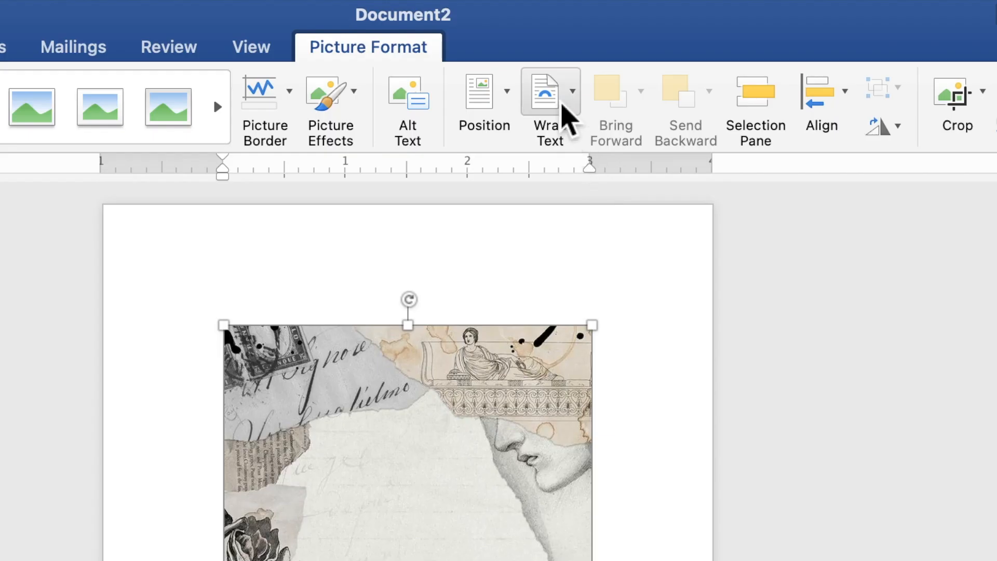
Step: Set the collage to Behind Text and stretch it to about 7.06 by 5.01 inches over the page
left_click(583, 33)
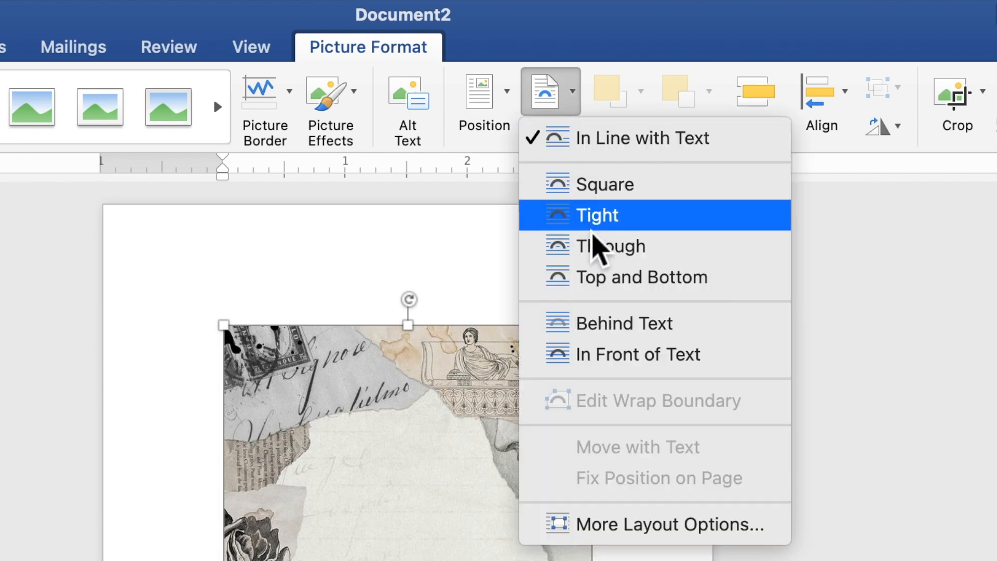
left_click(617, 327)
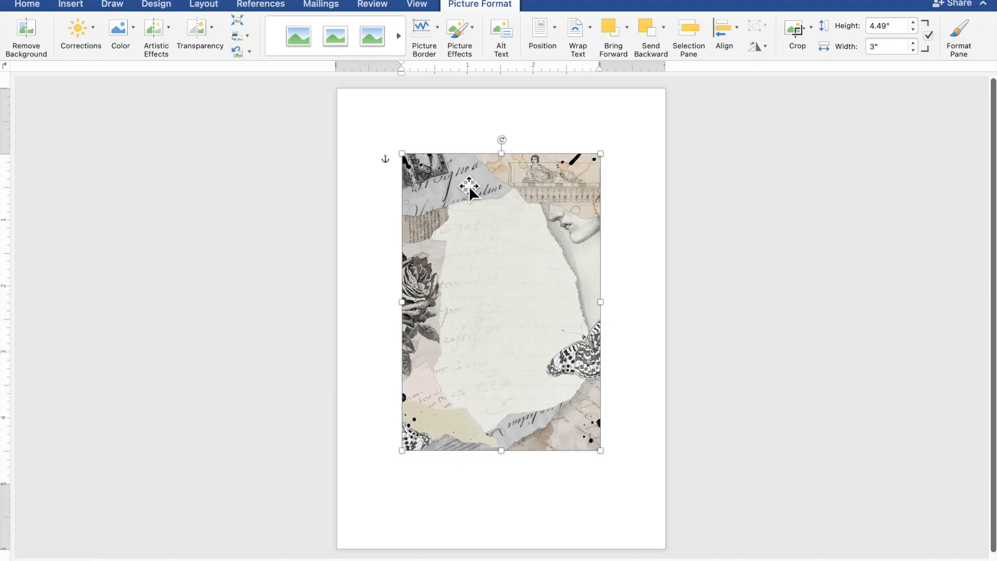
left_click_drag(469, 186, 403, 119)
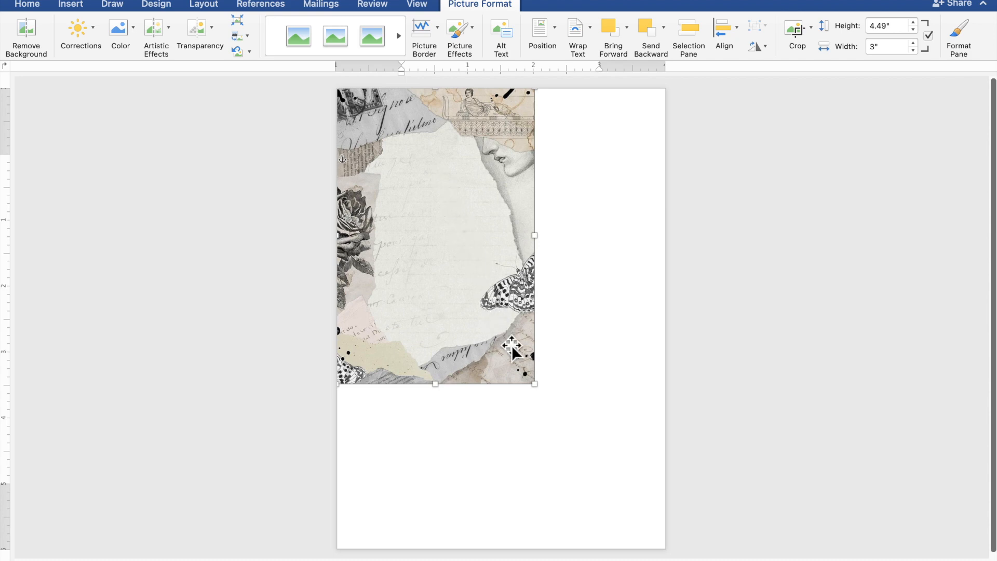
left_click_drag(542, 390, 651, 531)
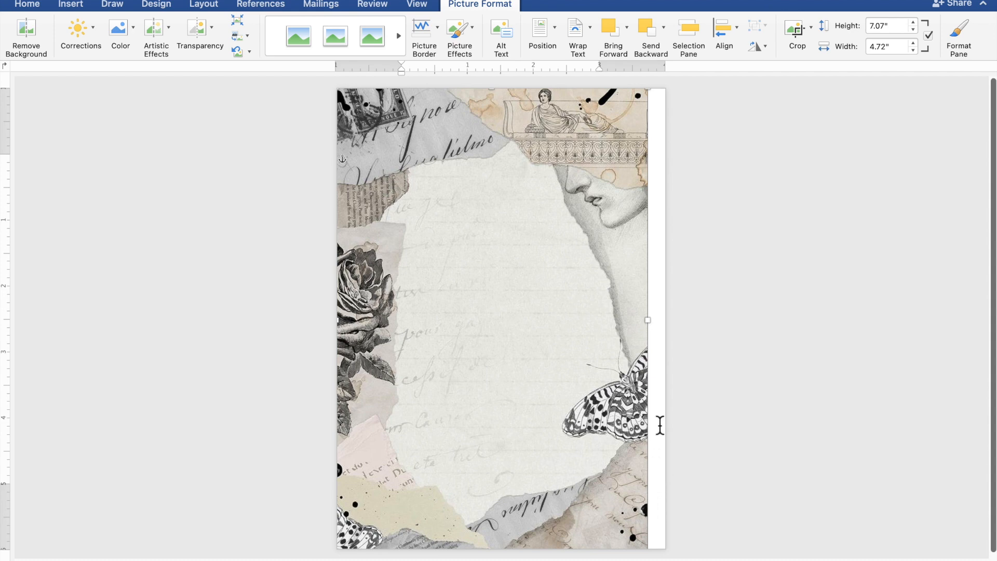
left_click_drag(659, 328, 675, 329)
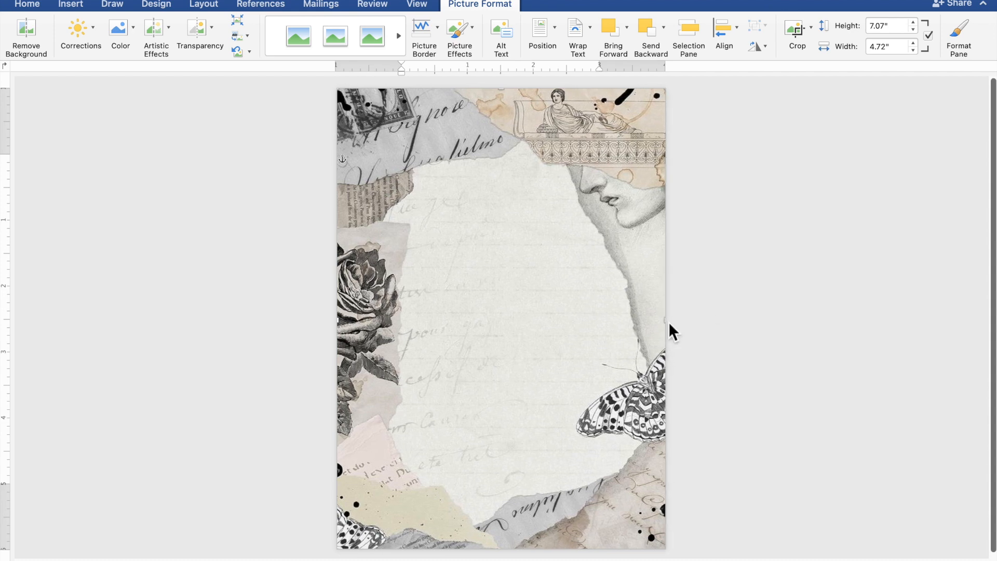
left_click(837, 359)
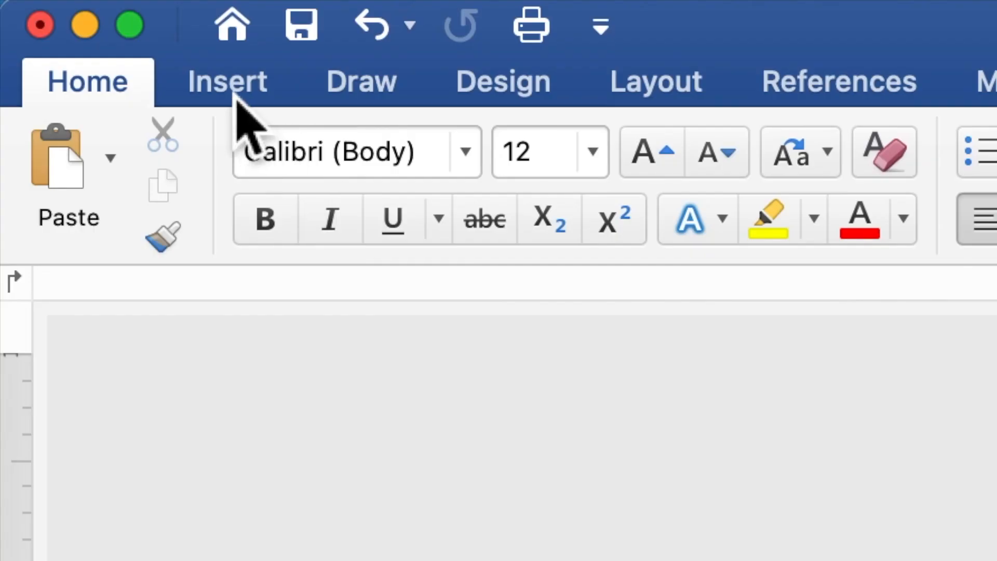
Step: Draw a 4.62 by 5.37 inch rectangle over the center of the collage
left_click(237, 96)
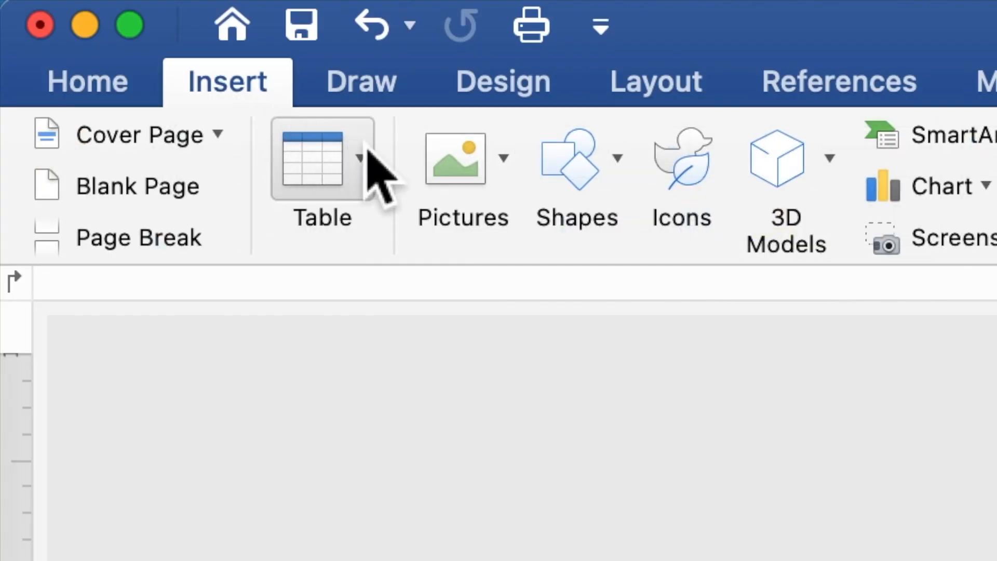
left_click(575, 190)
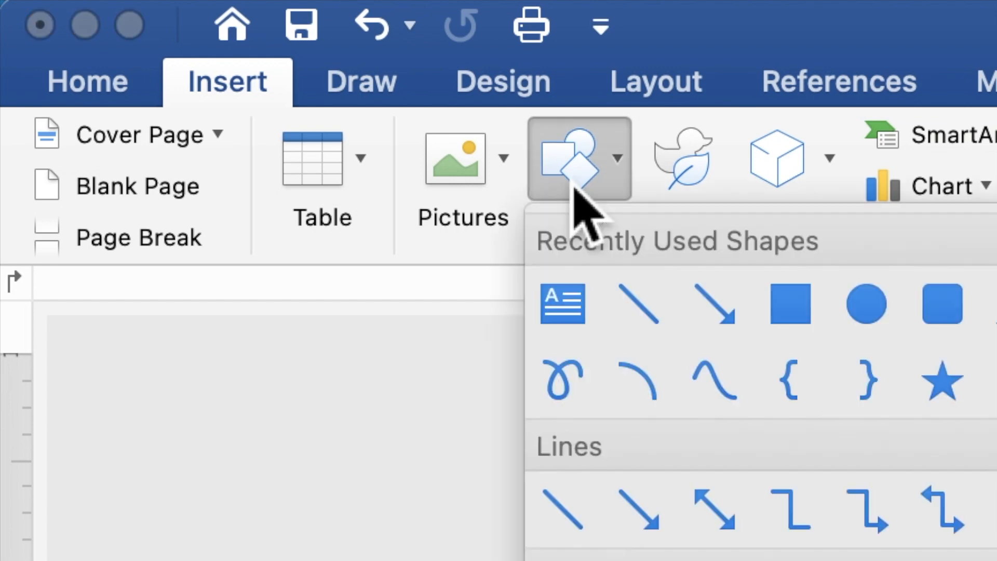
left_click(797, 309)
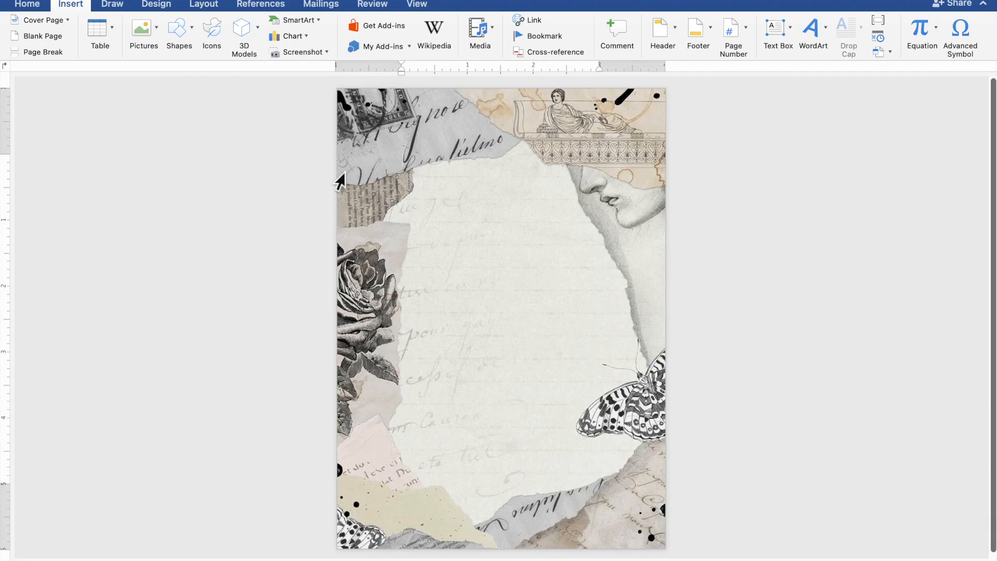
mouse_move(347, 176)
left_mouse_down()
mouse_move(580, 519)
mouse_move(634, 540)
mouse_move(661, 538)
left_mouse_up()
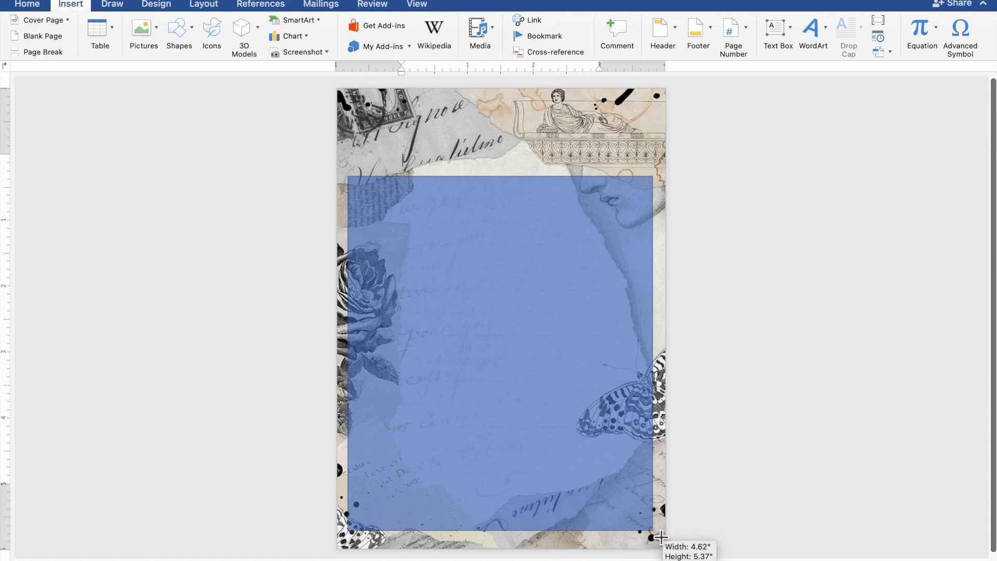
left_click_drag(660, 537, 660, 537)
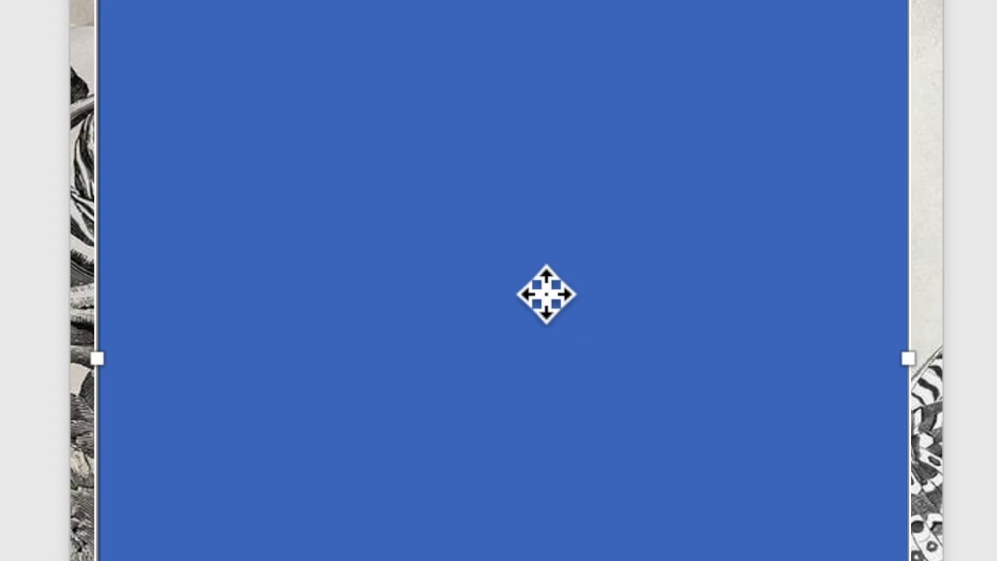
Step: Use Add Text on the blue rectangle and place the cursor inside it
right_click(537, 283)
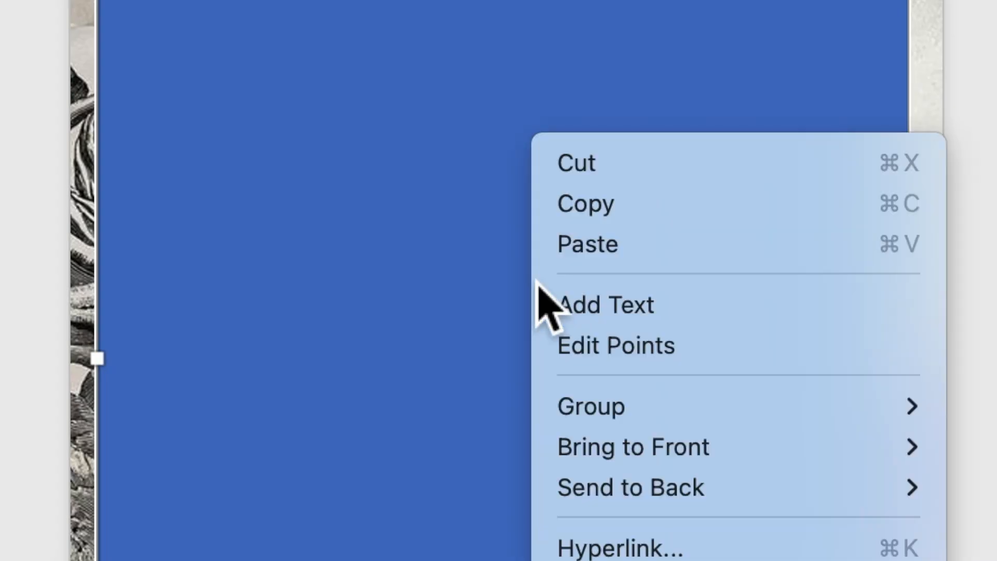
left_click(571, 310)
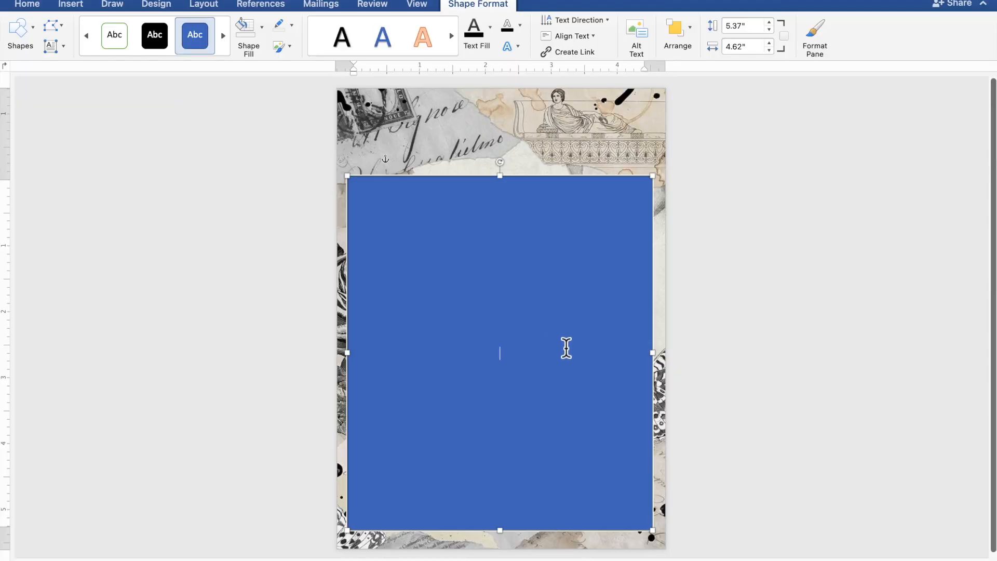
scroll(566, 348, "up", 4)
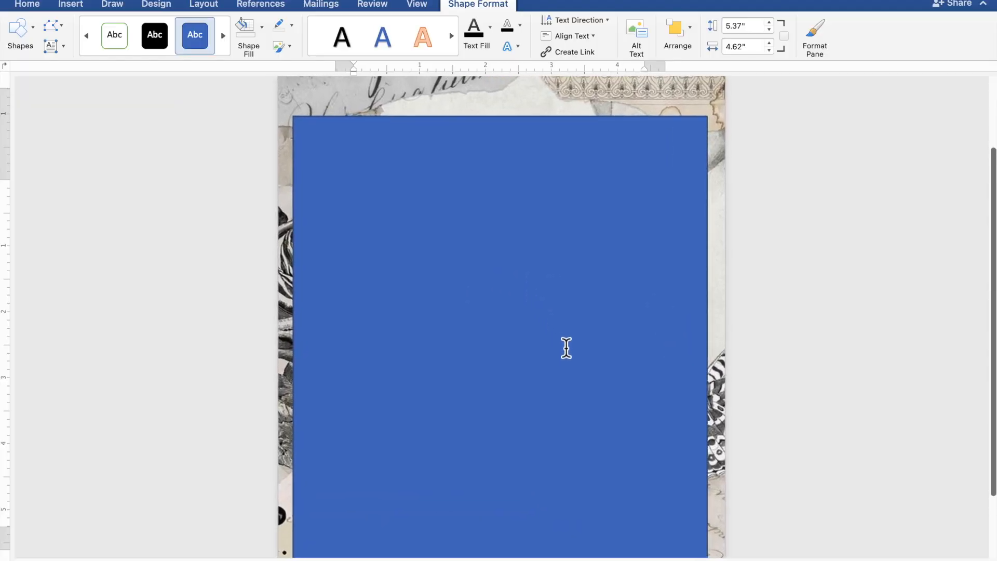
scroll(565, 348, "down", 2)
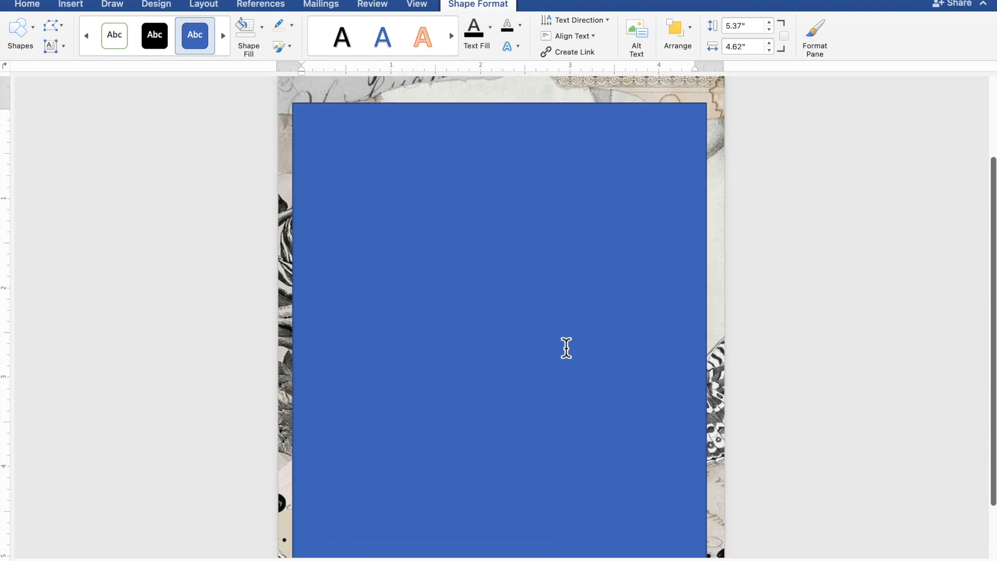
left_click(566, 348)
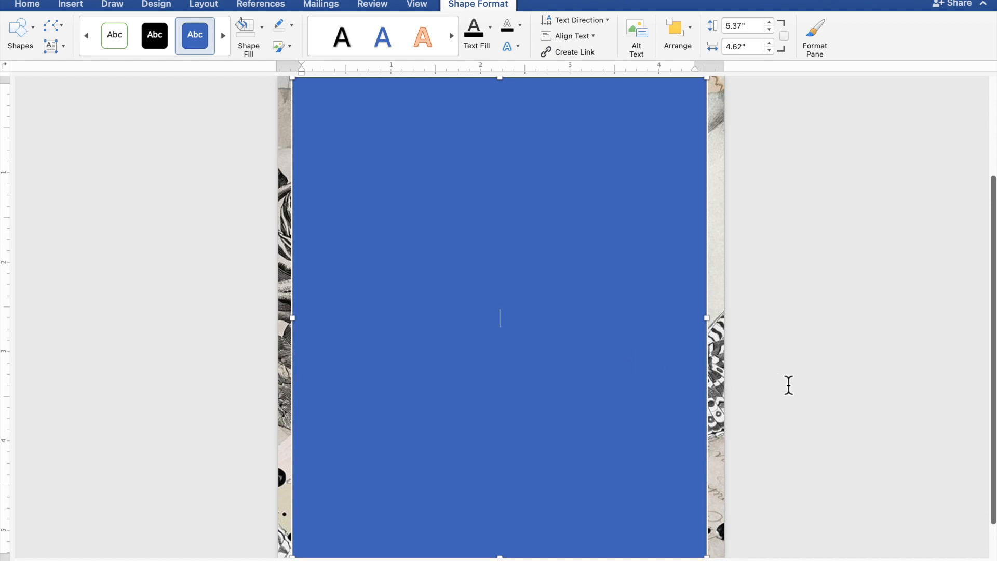
Step: Type TOGETHER WITH THEIR FAMILIES, the groom's name, AND, and the bride's name on separate lines, plus a blank line
type("TOGETHER ")
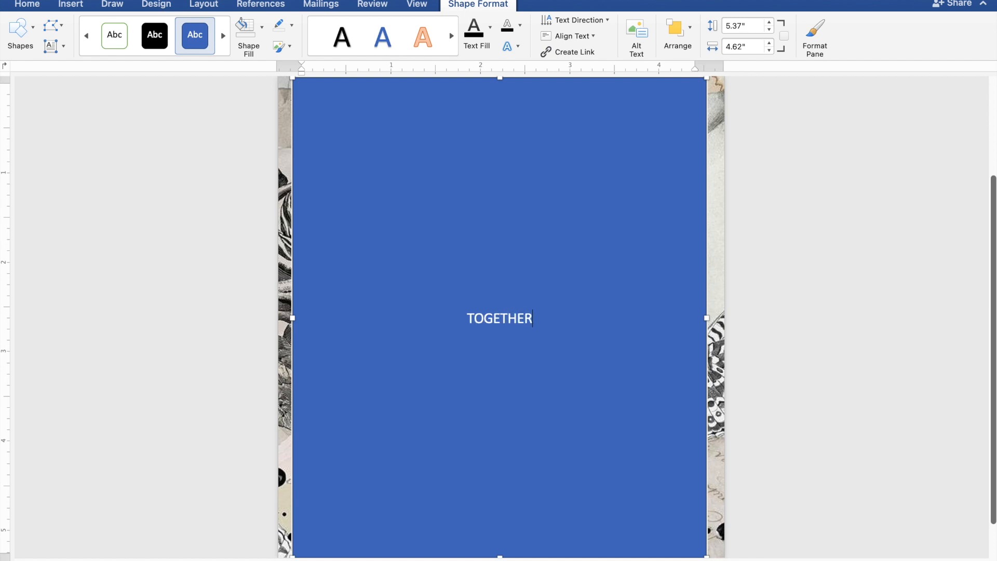
type("WI")
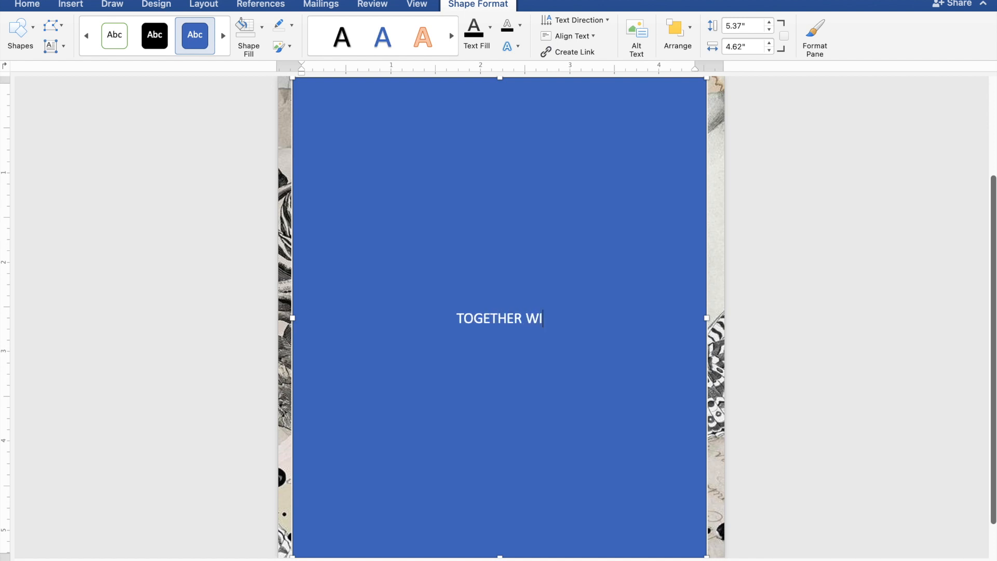
type("TH ")
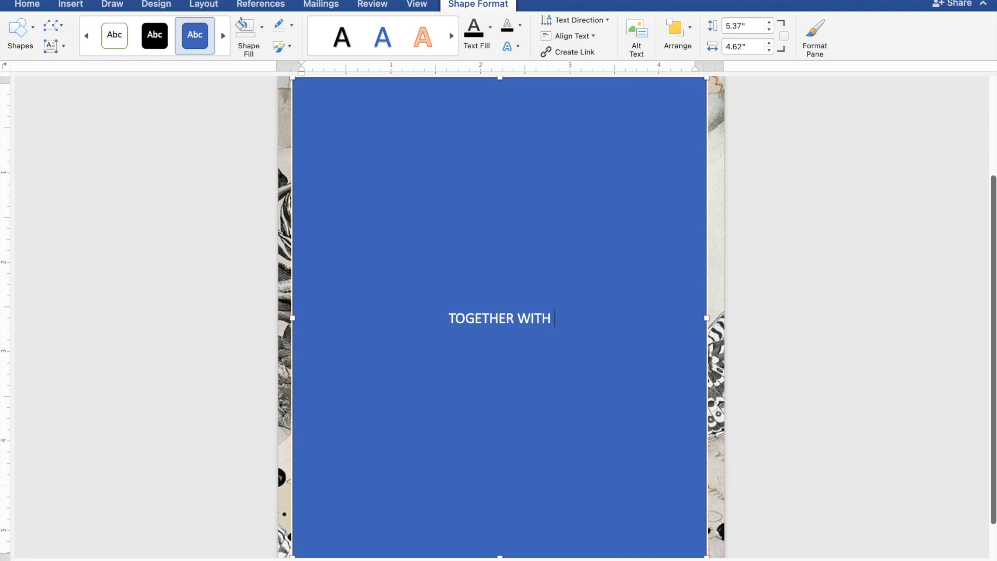
type("THE")
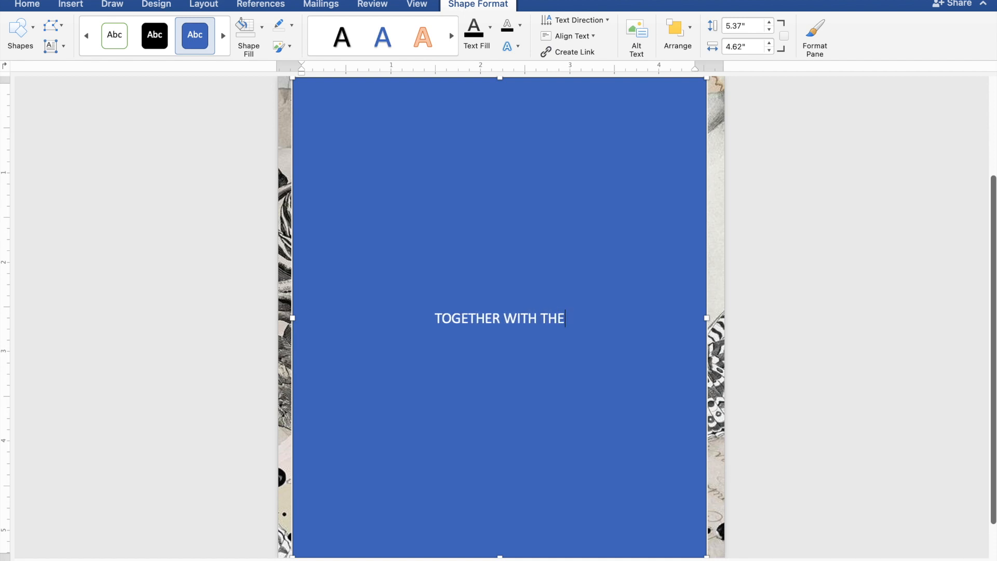
type("IR ")
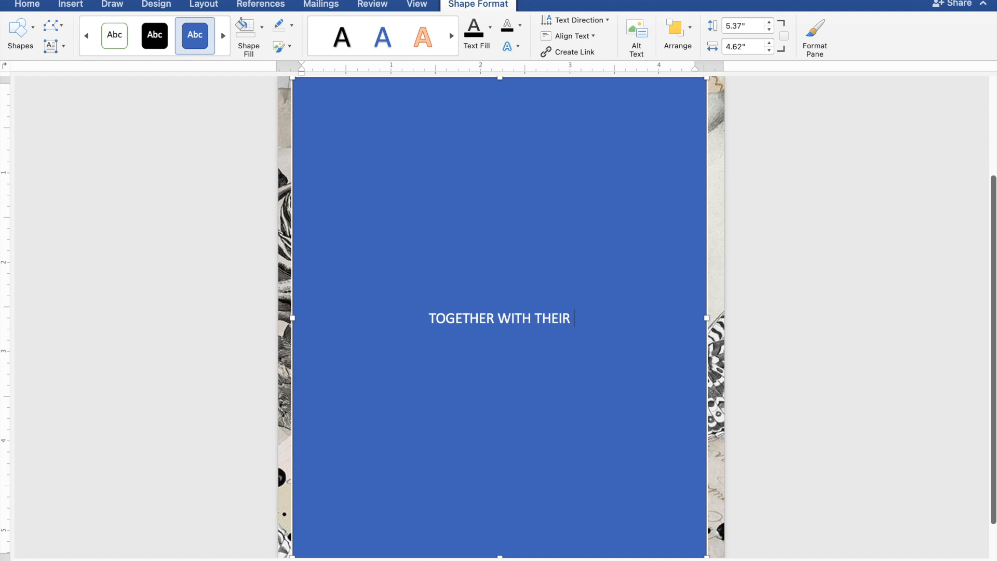
type("FAM")
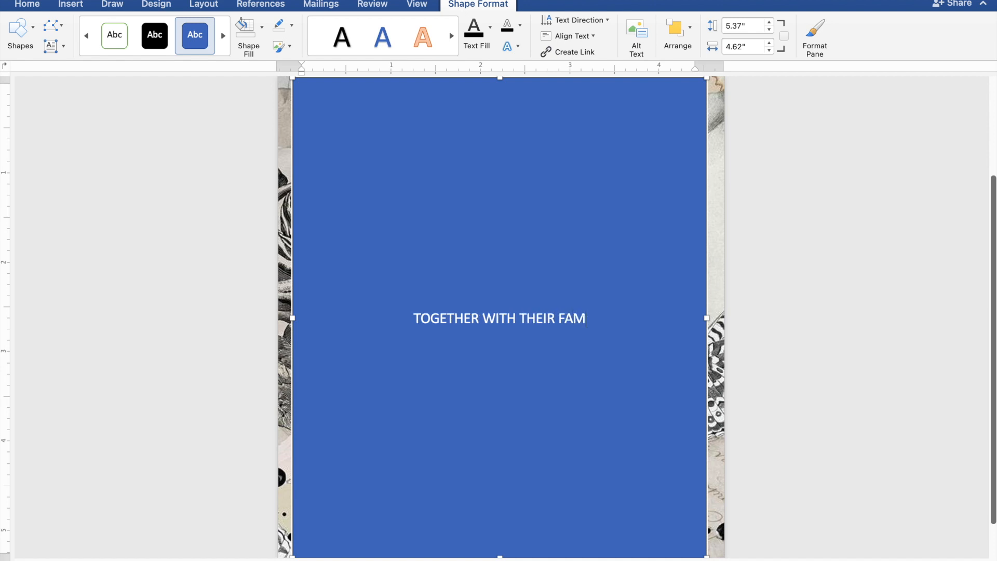
type("ILIES")
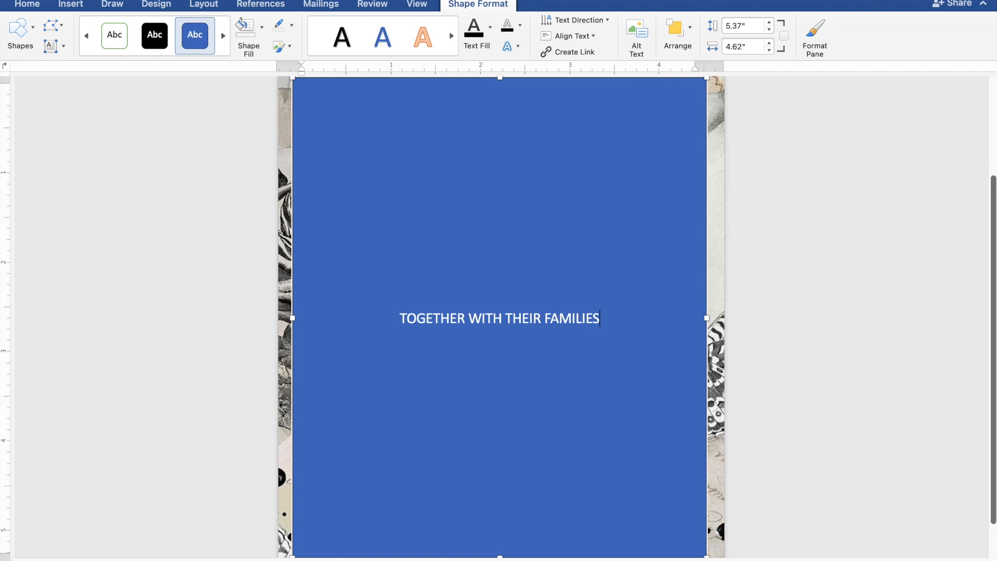
key("Return")
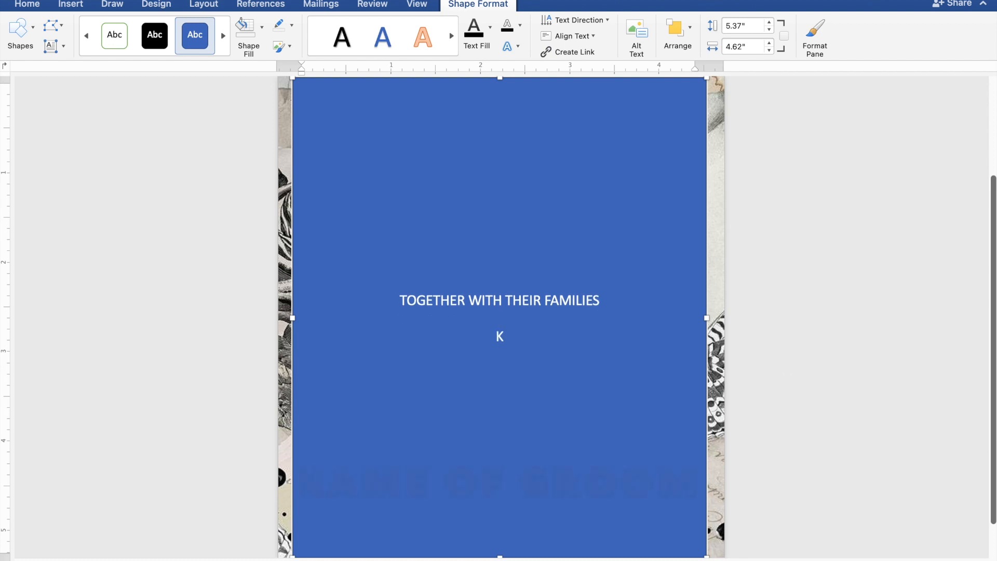
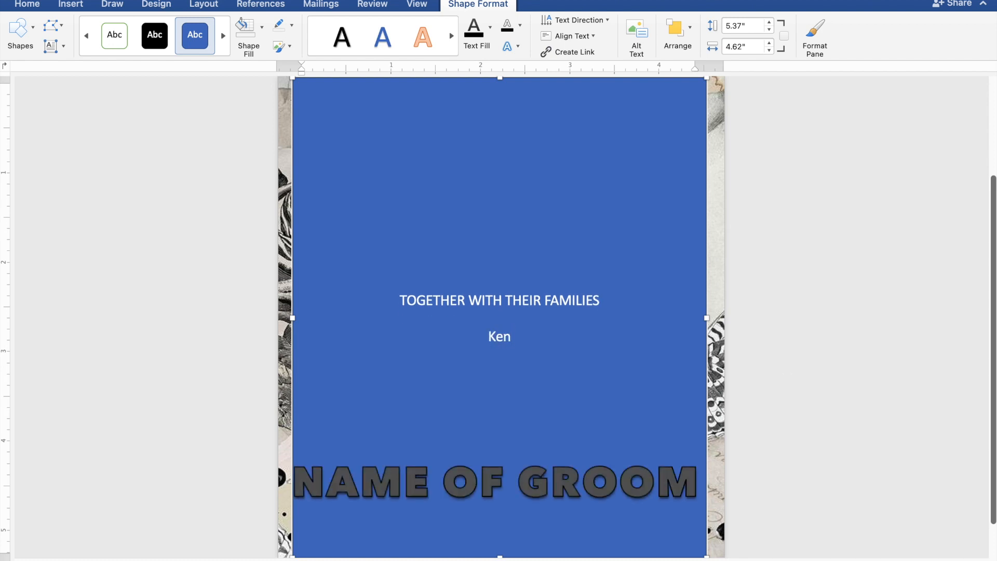
key("Return")
type("A")
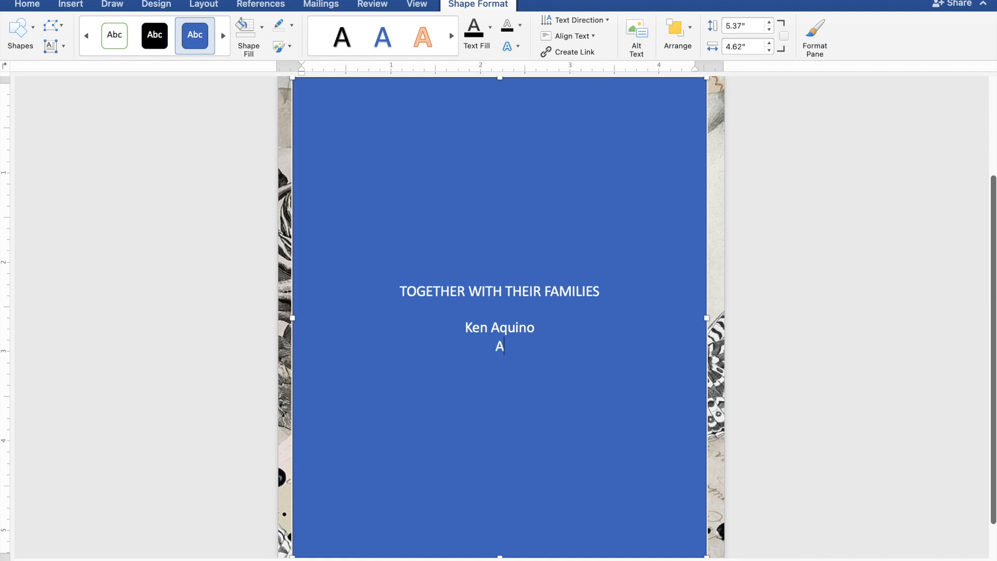
type("ND")
key("Return")
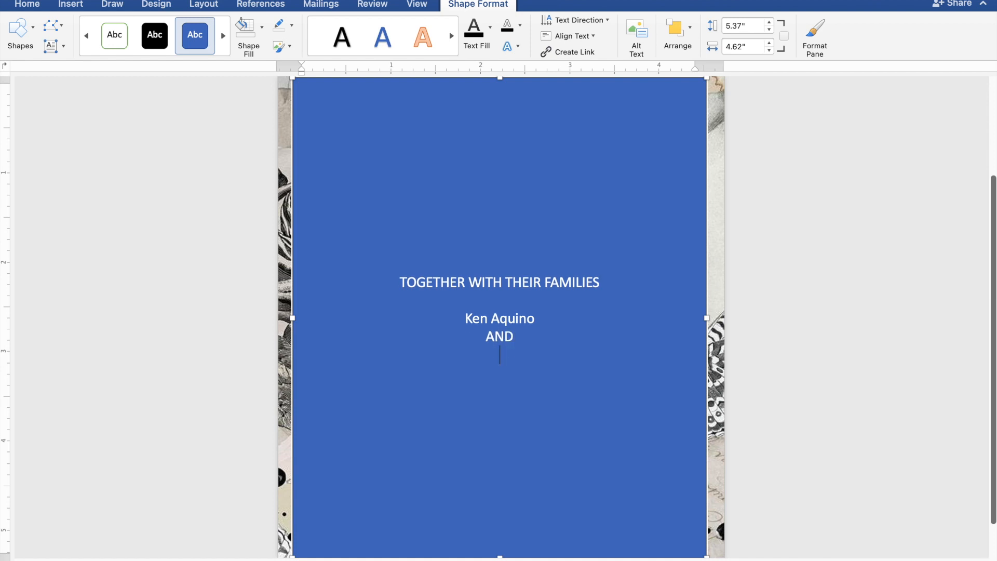
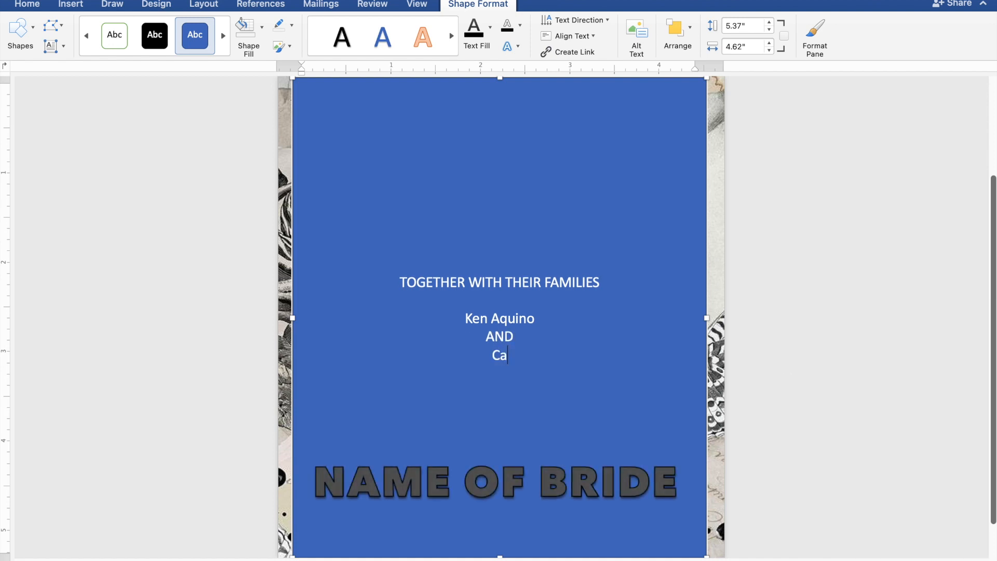
key("Return")
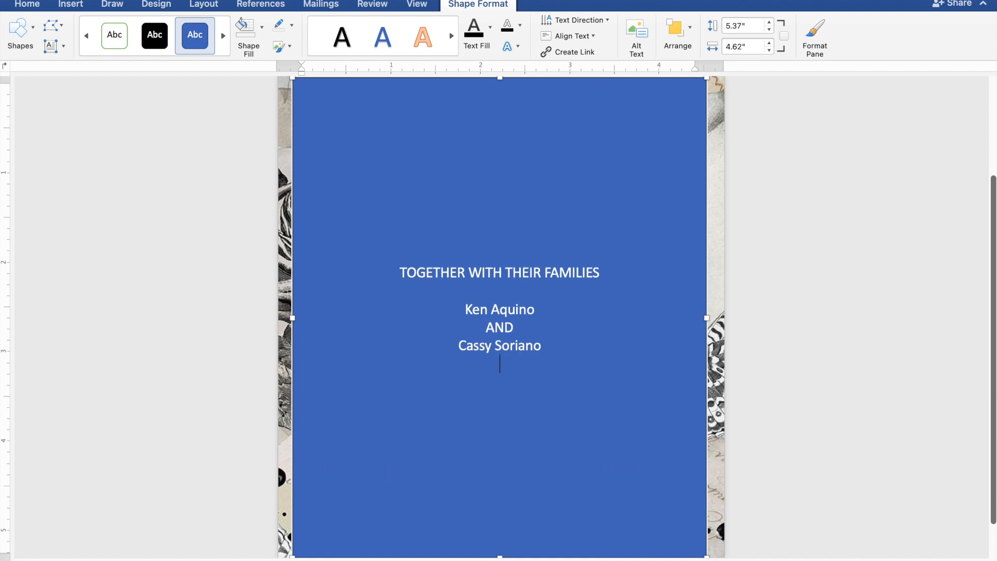
key("Return")
Step: Type REQUEST THE PLEASURE OF YOUR PRESENCE and AS THEY JOYFULLY UNITE IN MARRIAGE on two lines
type("REQUE")
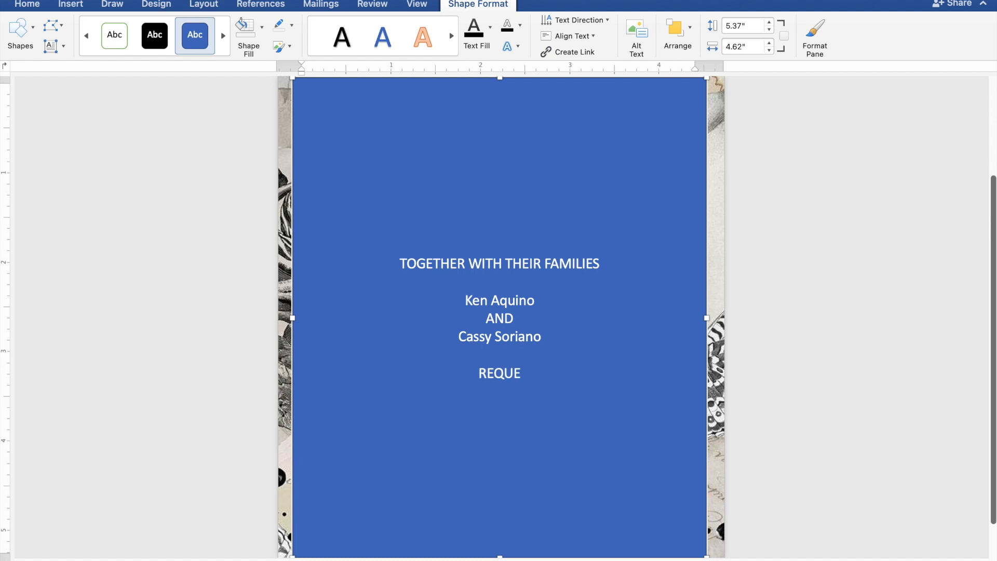
type("ST THE")
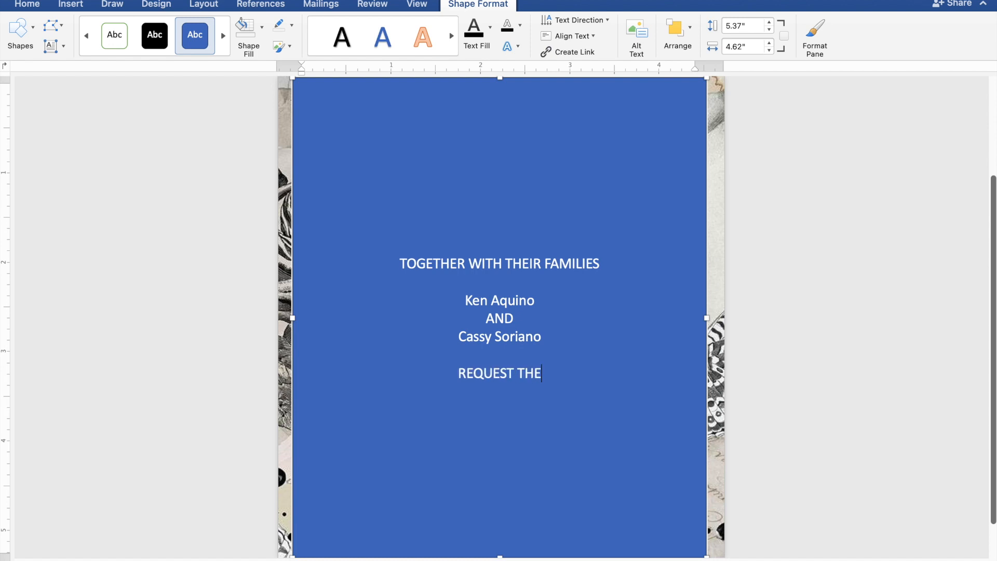
type(" PL")
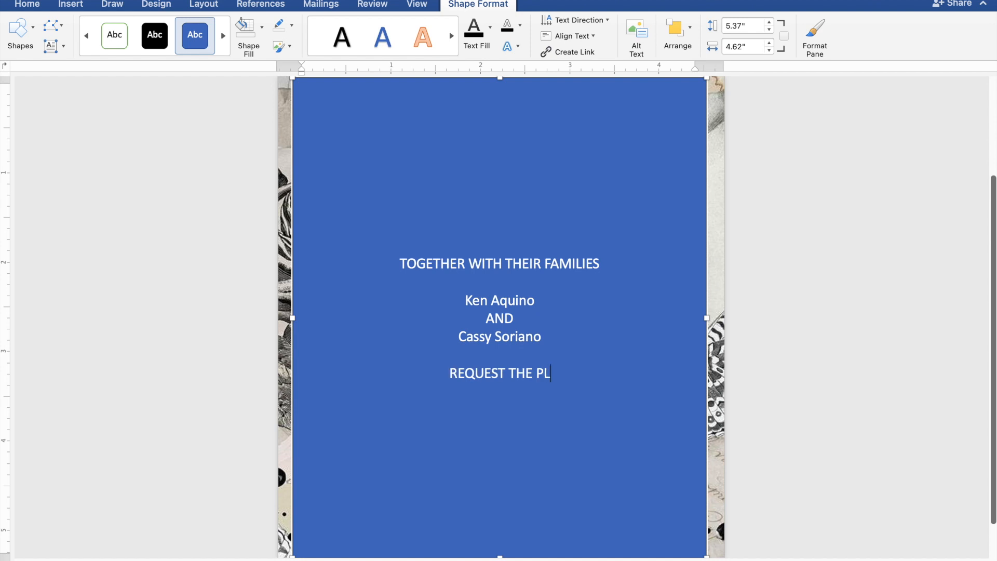
type("EASURE")
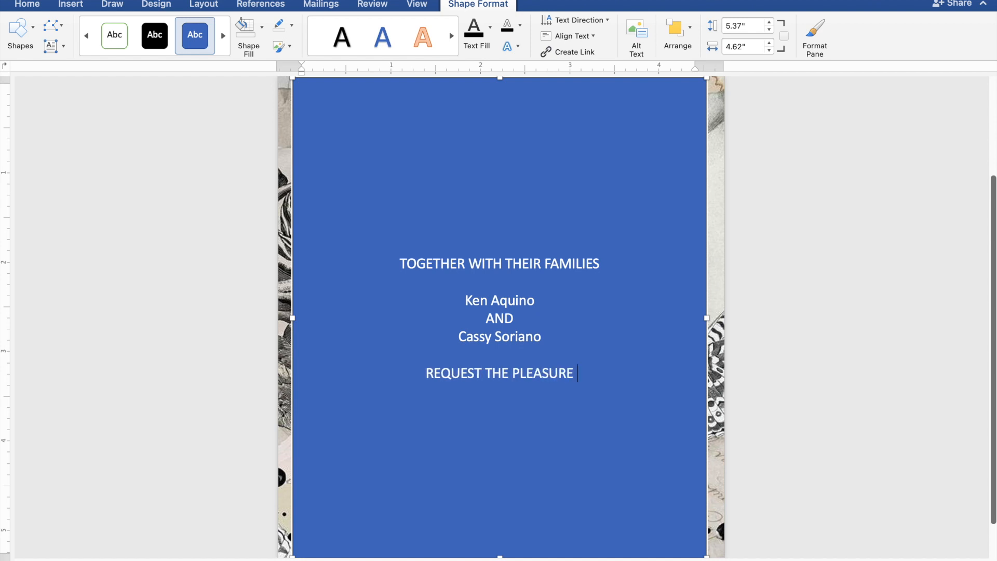
type(" O")
type("F")
type(" YO")
type("UR")
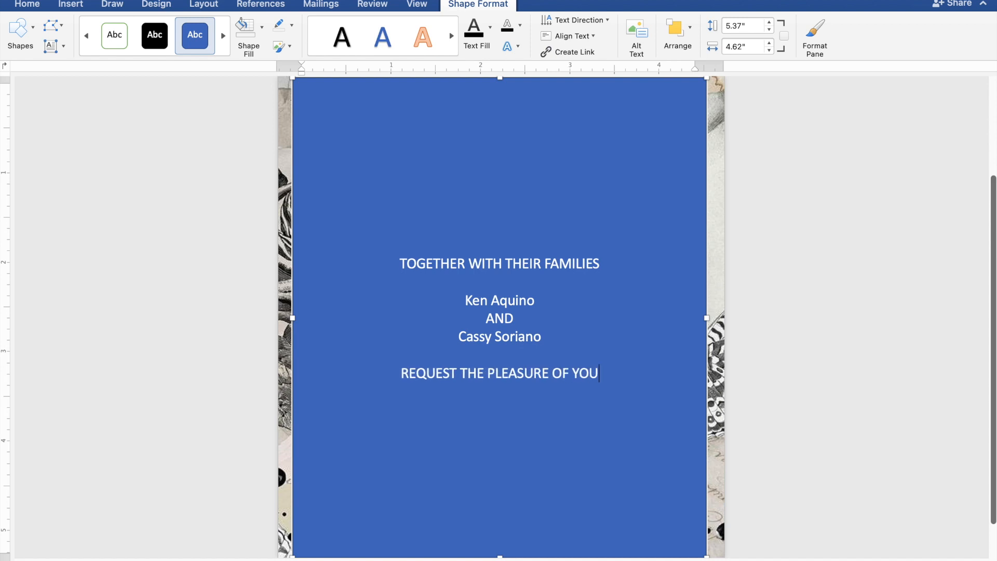
type(" P")
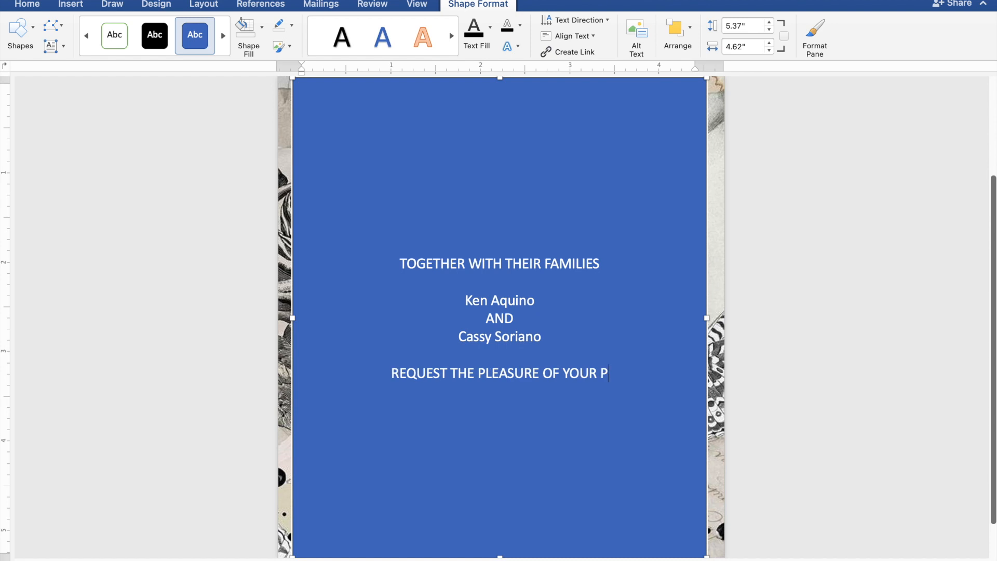
type("RES")
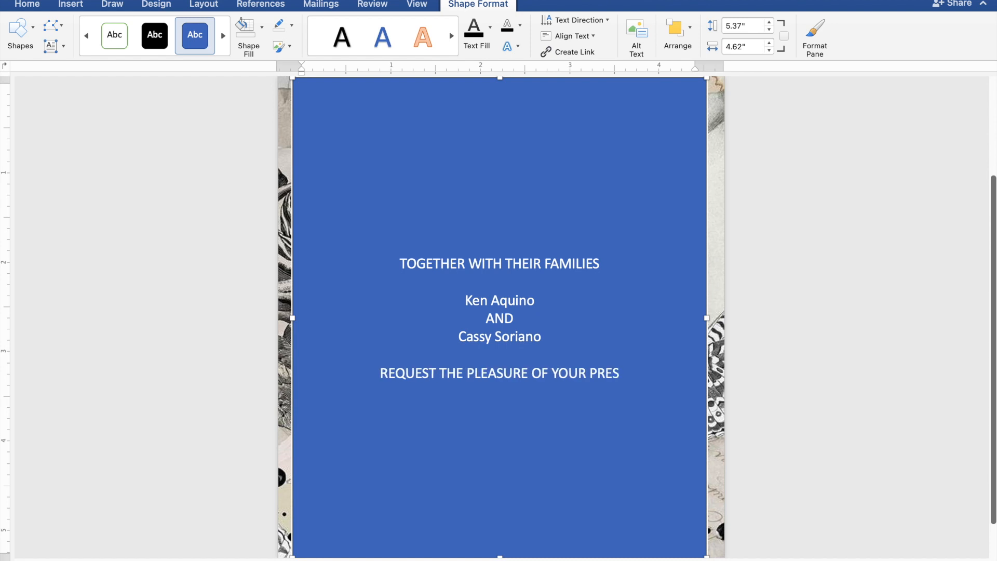
type("ENCE")
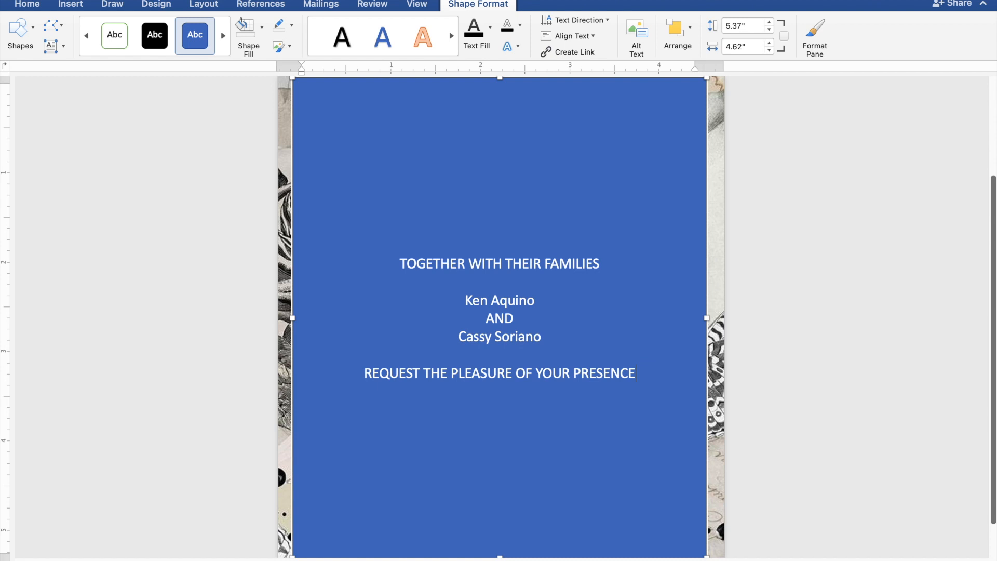
key("Return")
type("AS THEY JOYFU")
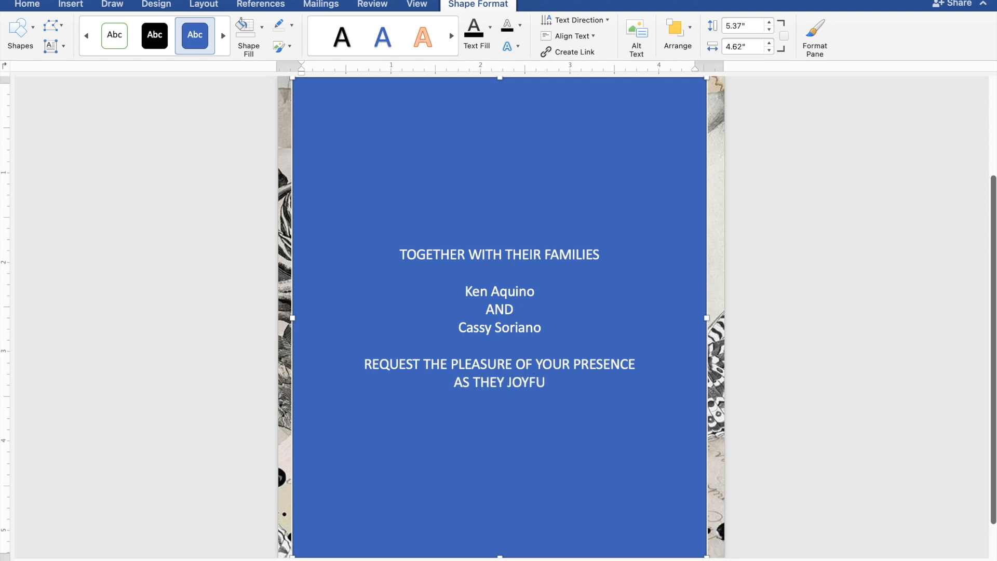
type("LLY")
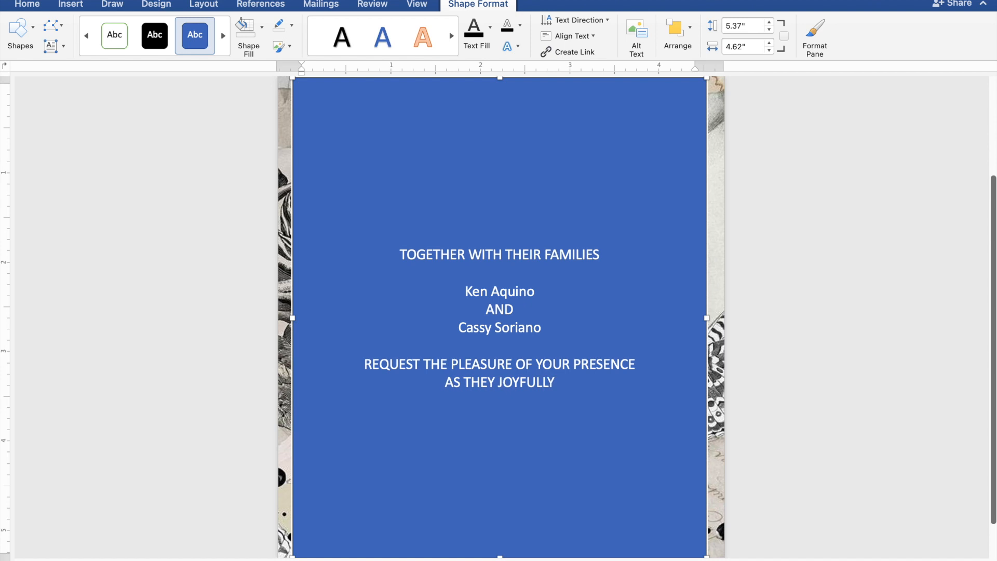
type(" UN")
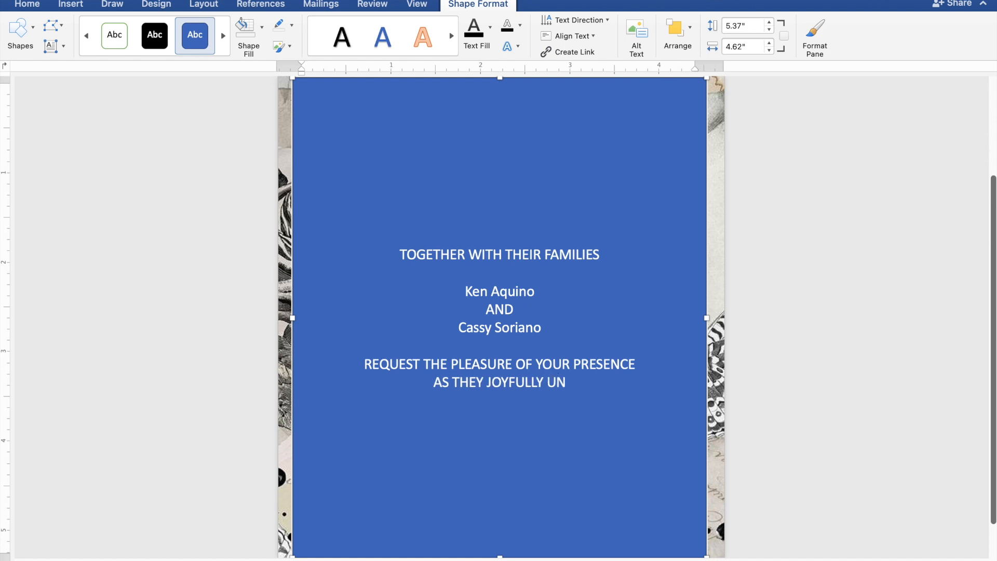
type("ITE")
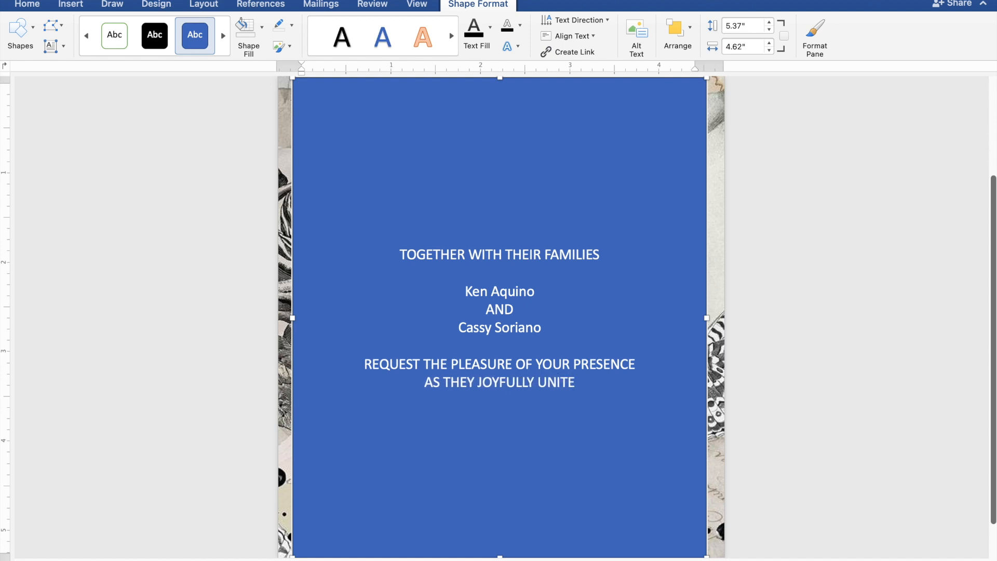
type(" IN")
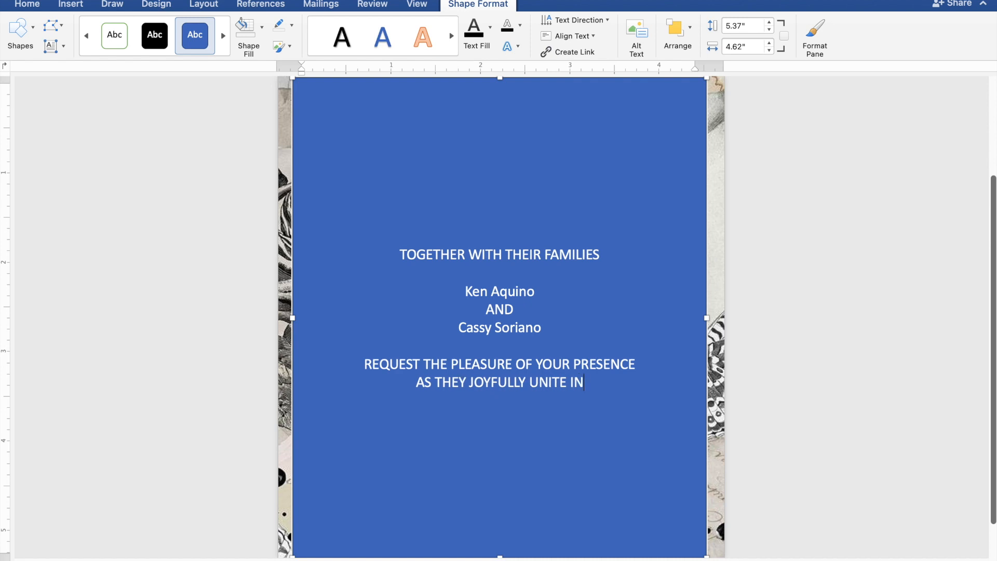
type(" MA")
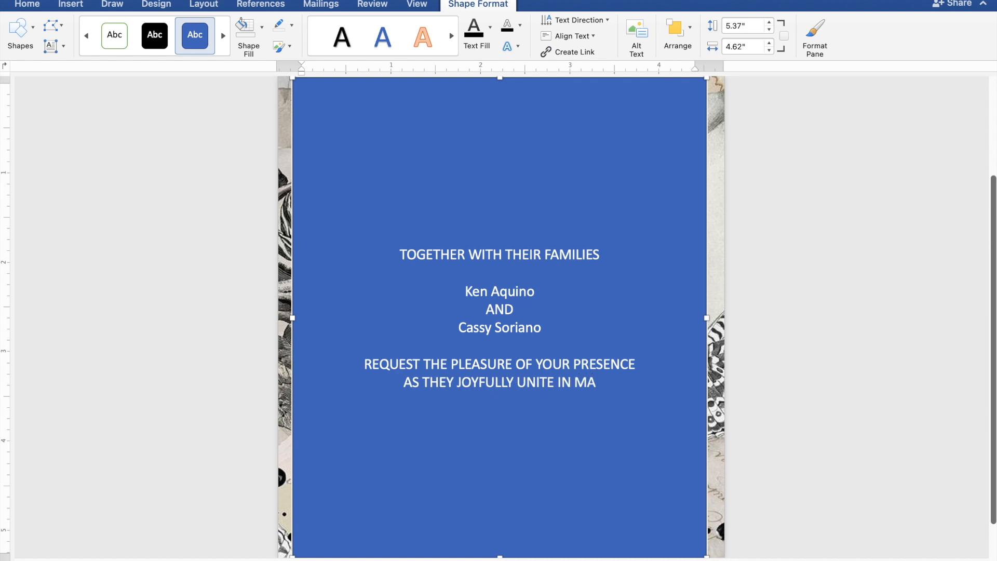
type("RRIAGE")
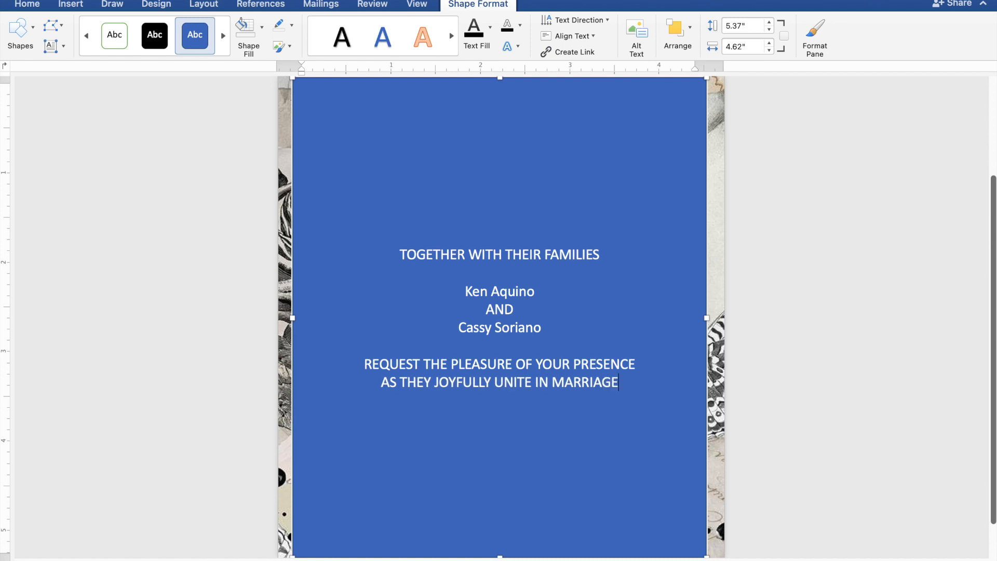
Step: After a blank line, type SUNDAY, FEBRUARY 25, 2024 and 10:00 IN THE MORNING on separate lines
key("Return")
key("Return")
type("S")
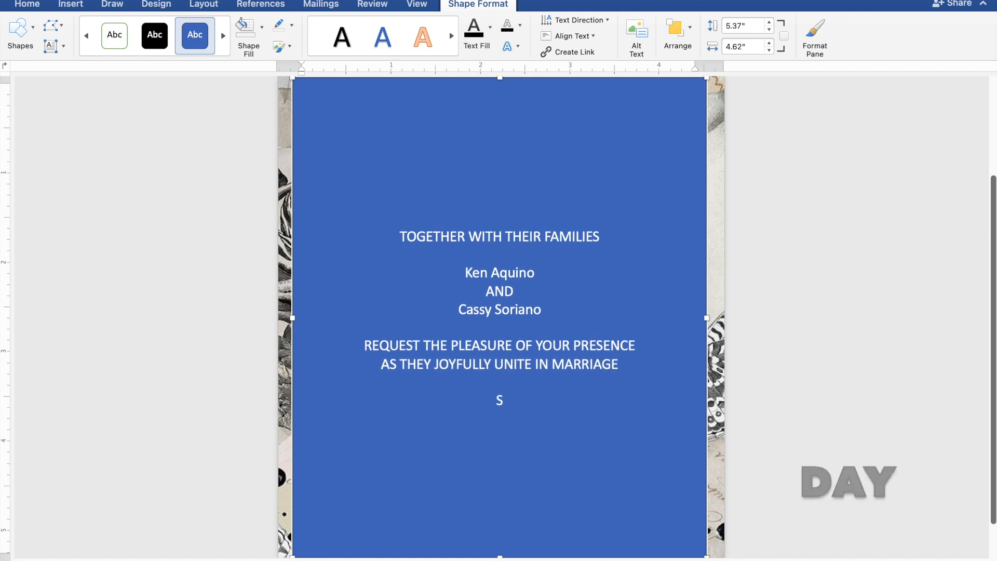
type("UNDAY")
key("Return")
type("FEB")
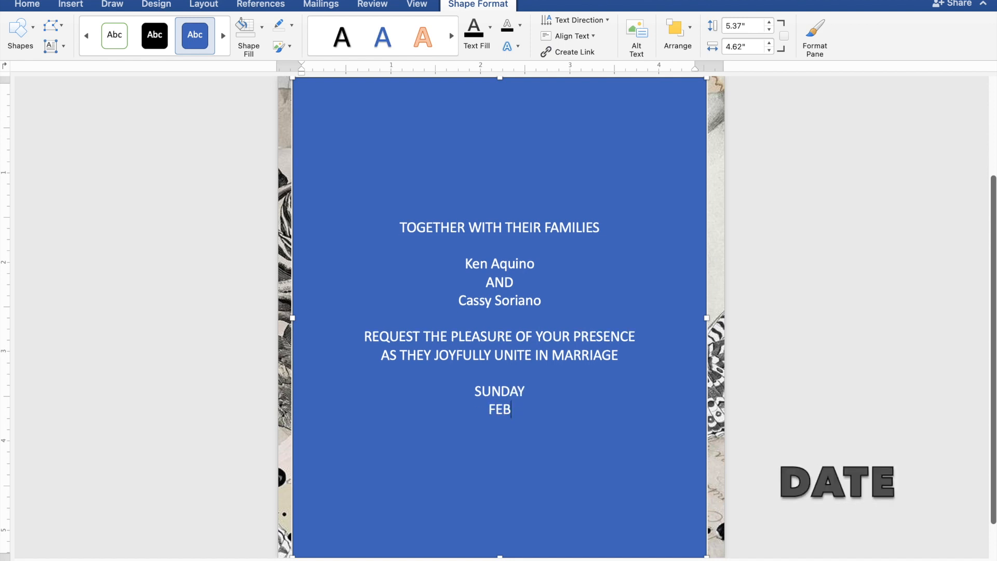
type("RUA")
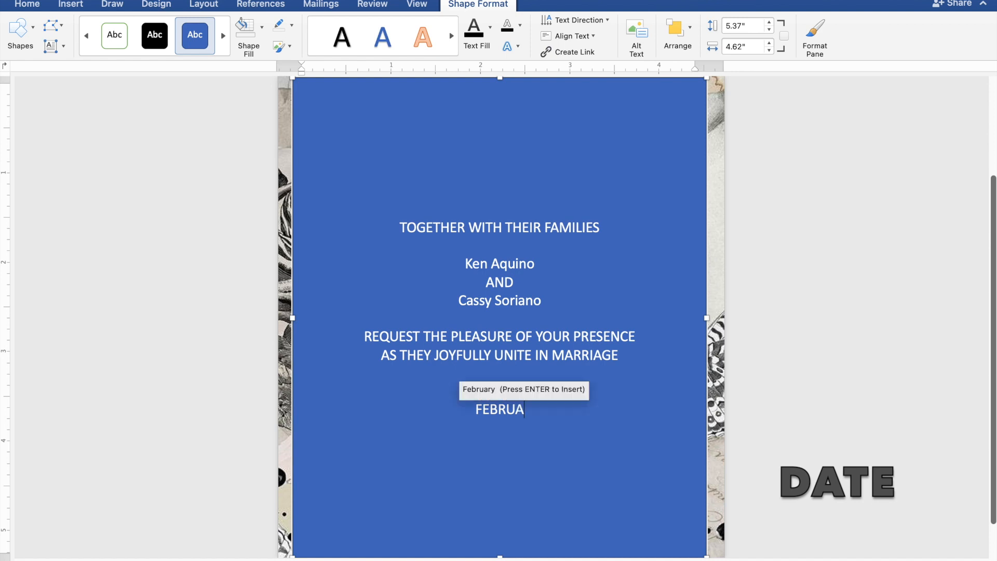
key("Return")
type("25, ")
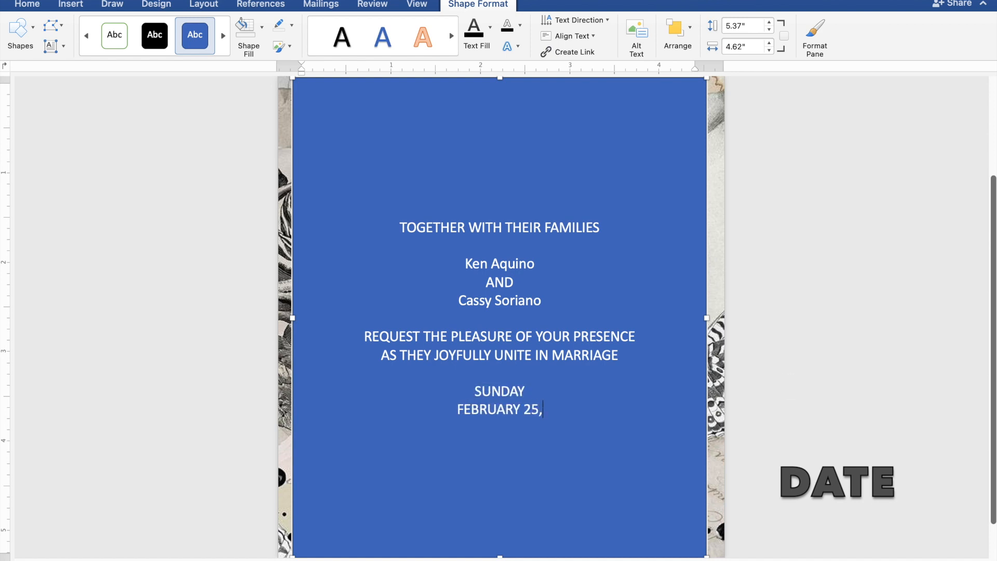
type("2")
type("024")
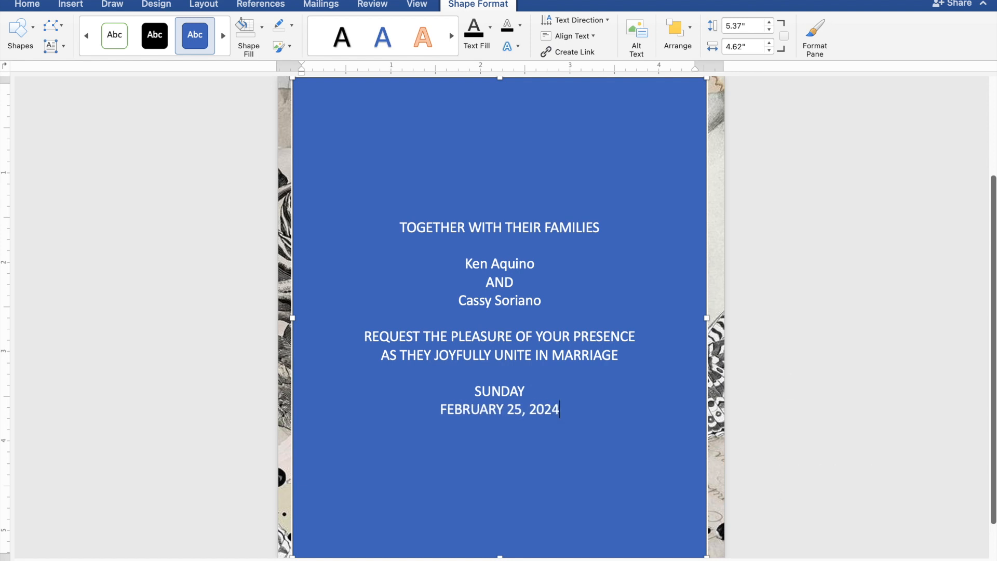
key("Return")
type("10:00")
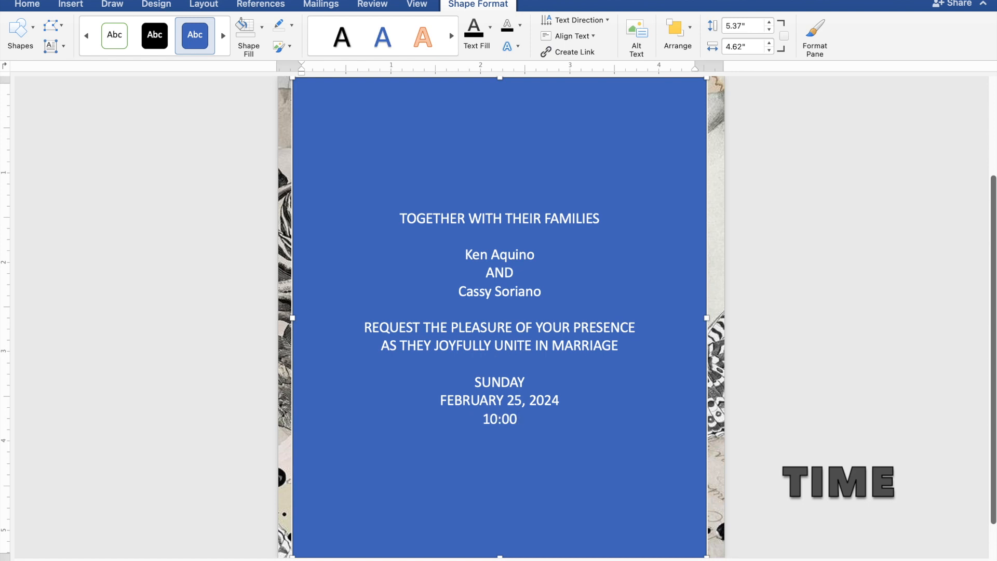
type(" IN THE")
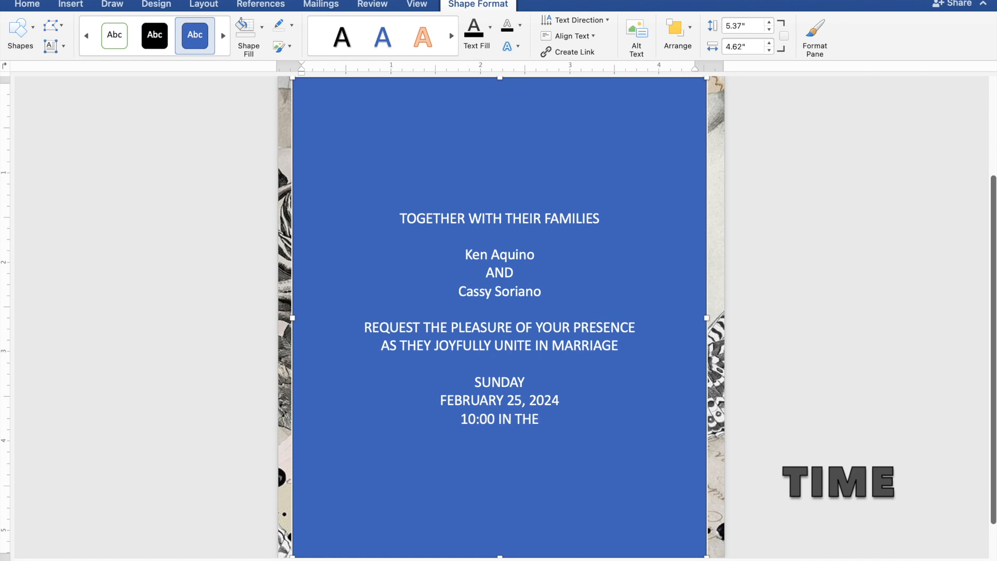
type("O")
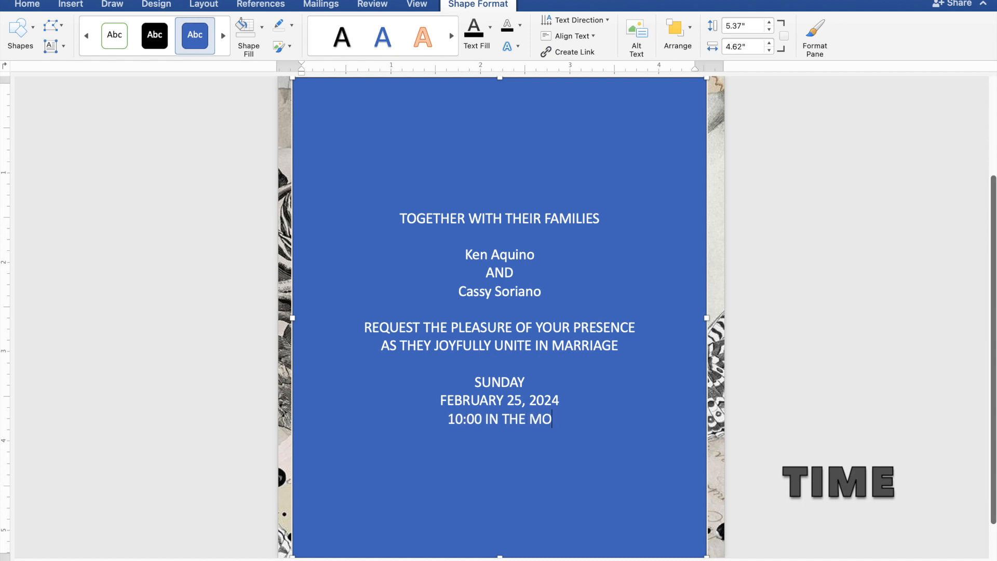
type("RNI")
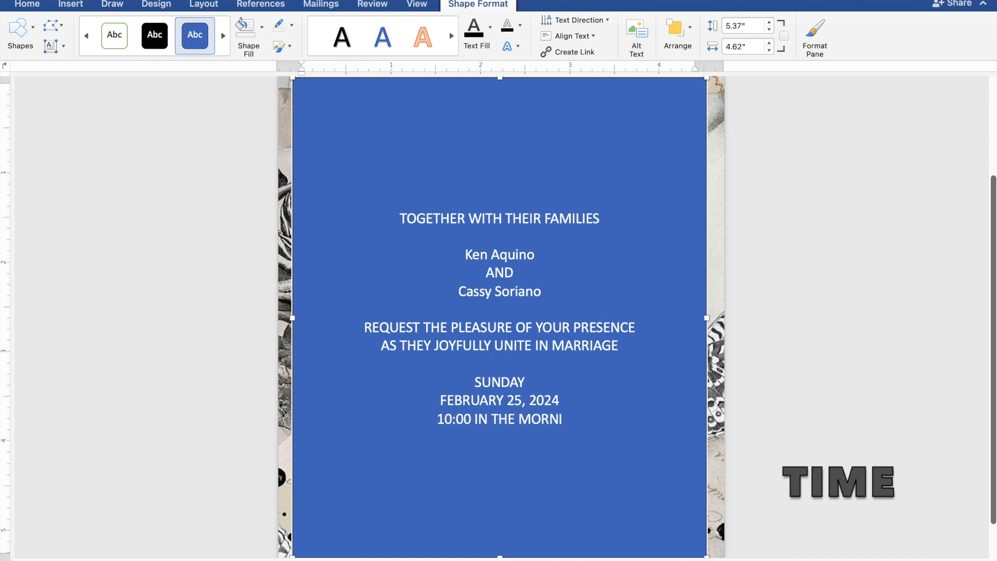
type("NG")
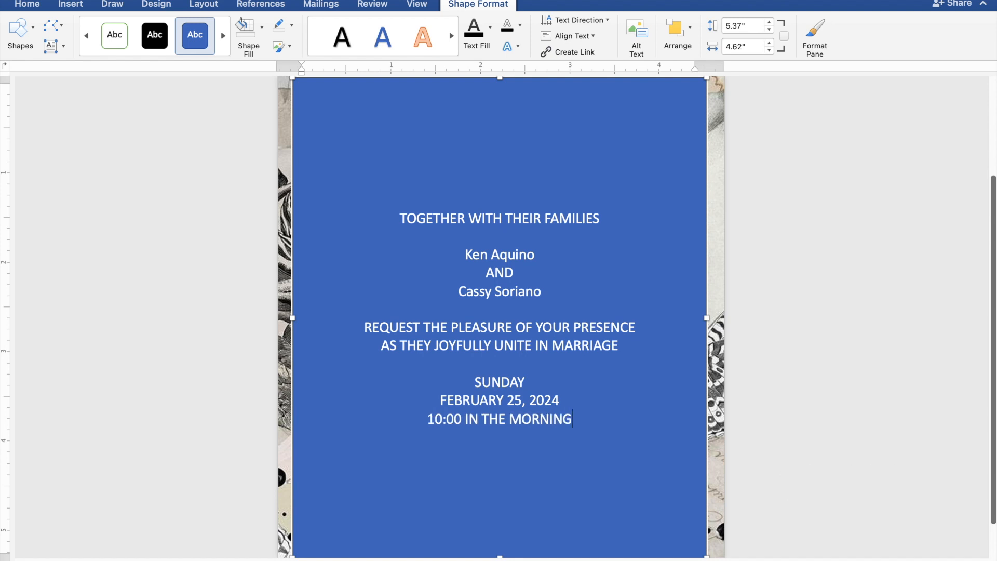
Step: Add the venue lines ST. THOMAS AQUINAS PARISH CHURCH and MANGALDAN, PANGASINAN below the time
key("Return")
type("ST")
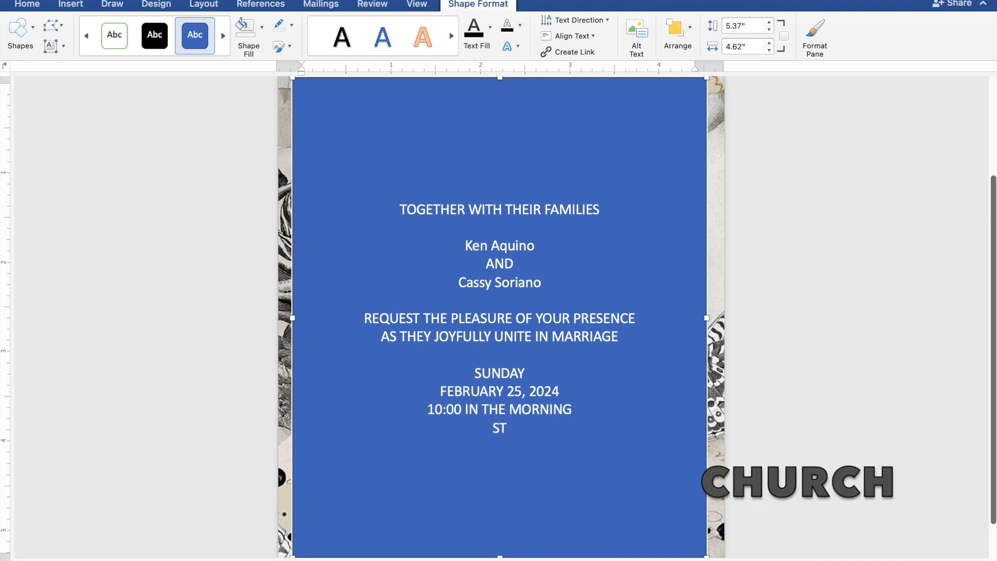
type(". THOMAS A")
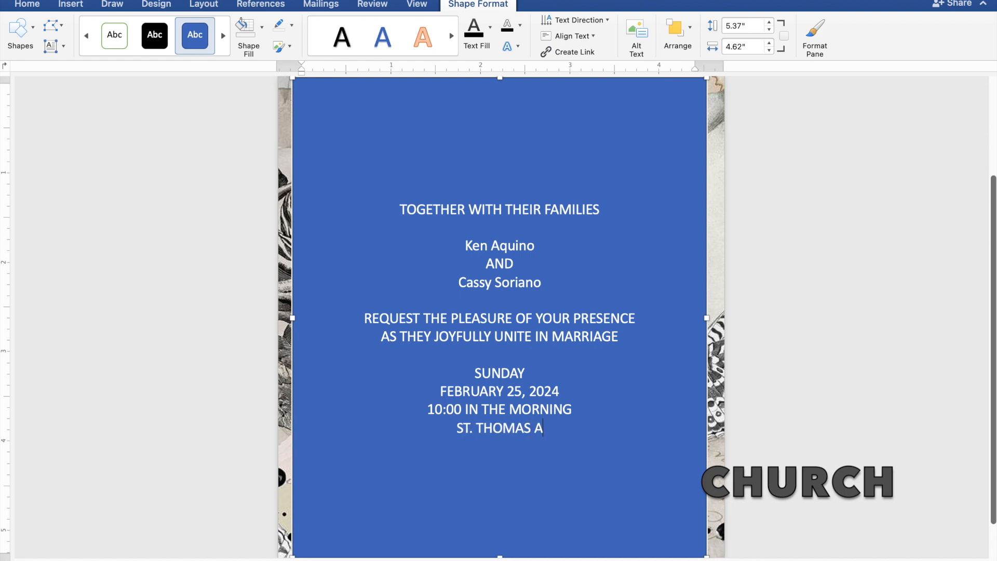
type("QUI")
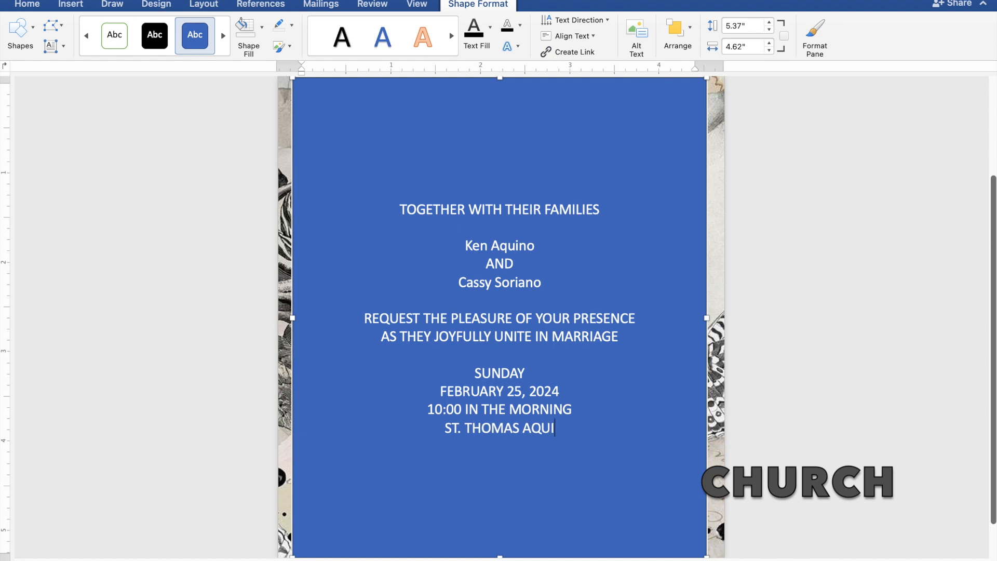
type("NAS")
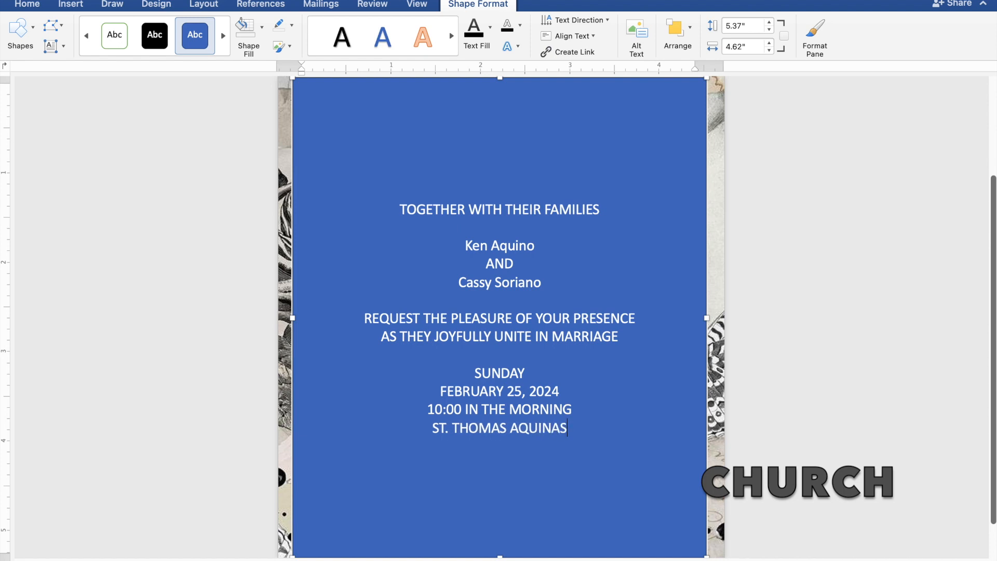
type(" PARISH")
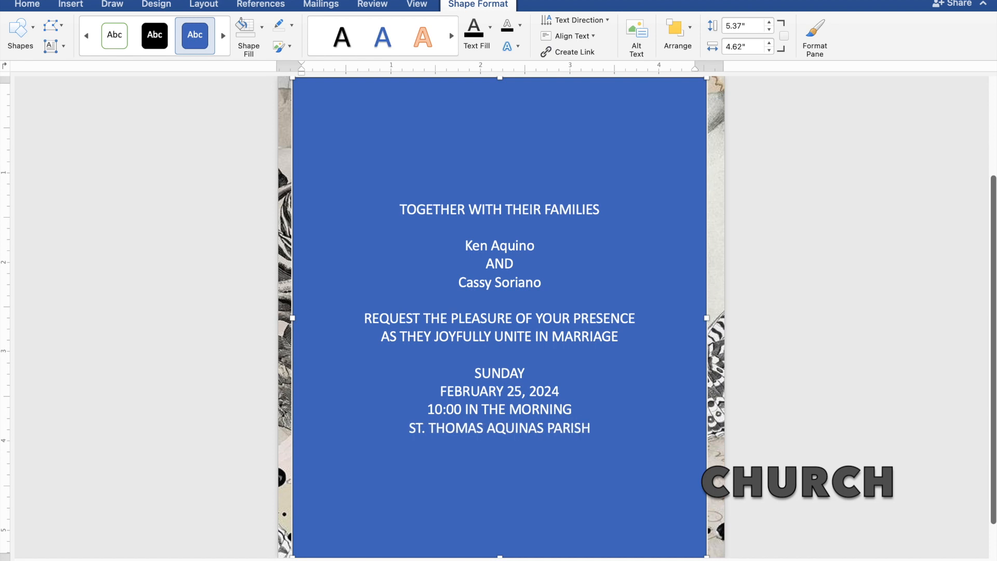
type(" CH")
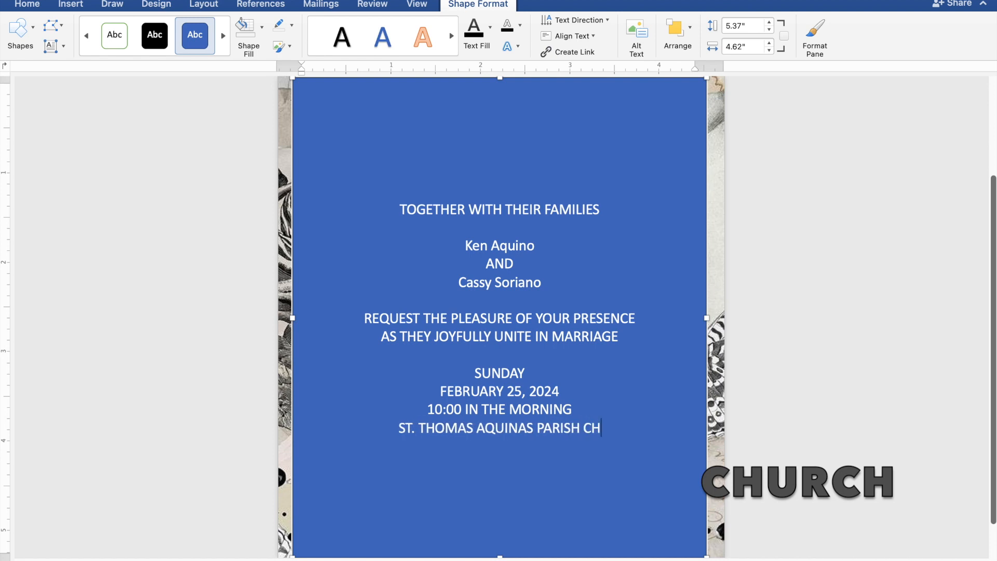
type("URCH")
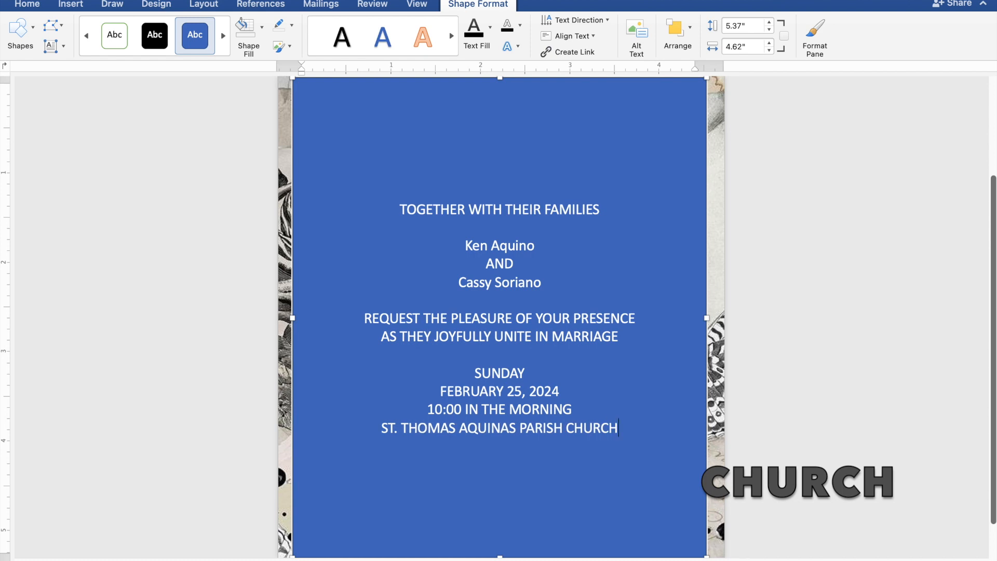
key("Return")
type("MANGA")
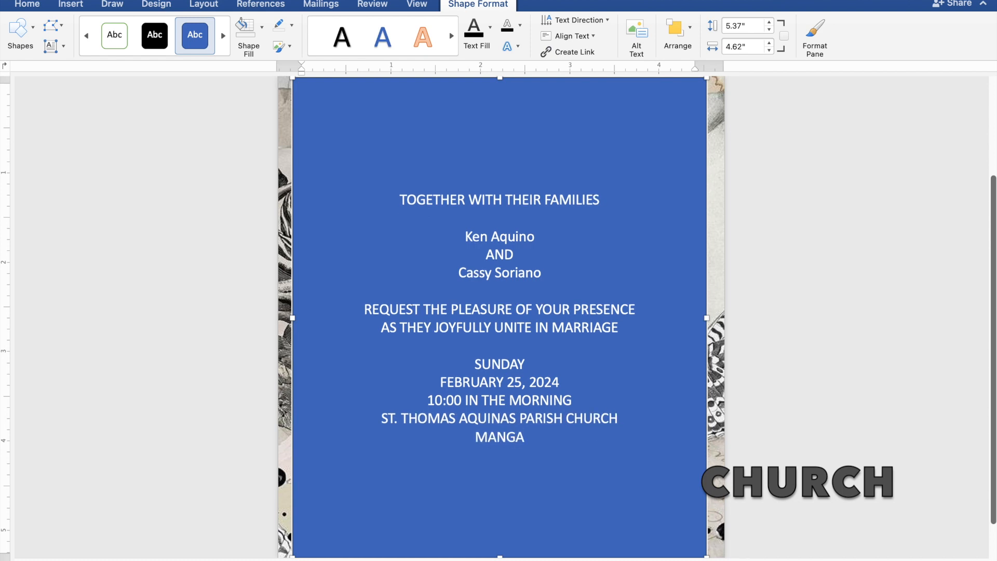
type("LDA")
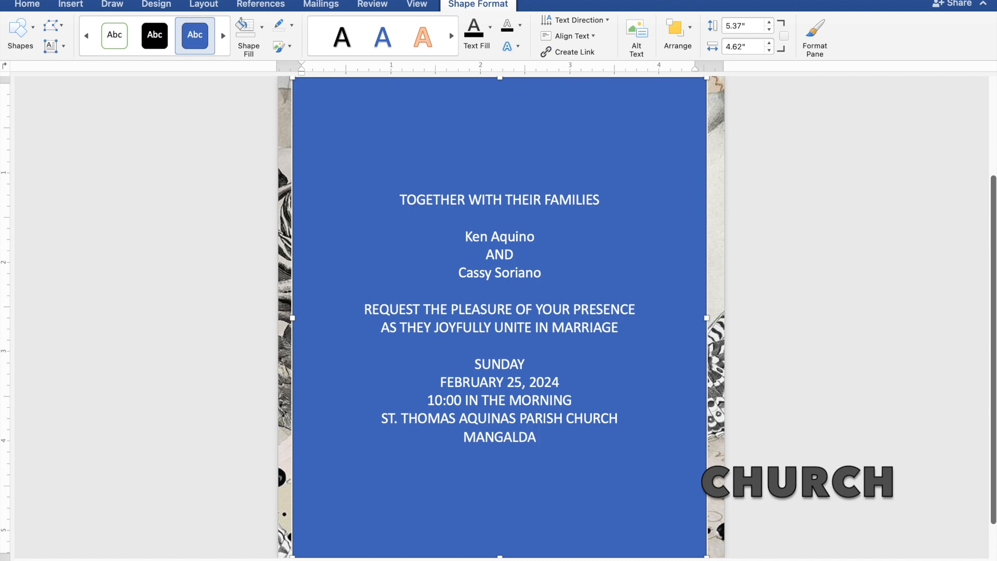
type("N,")
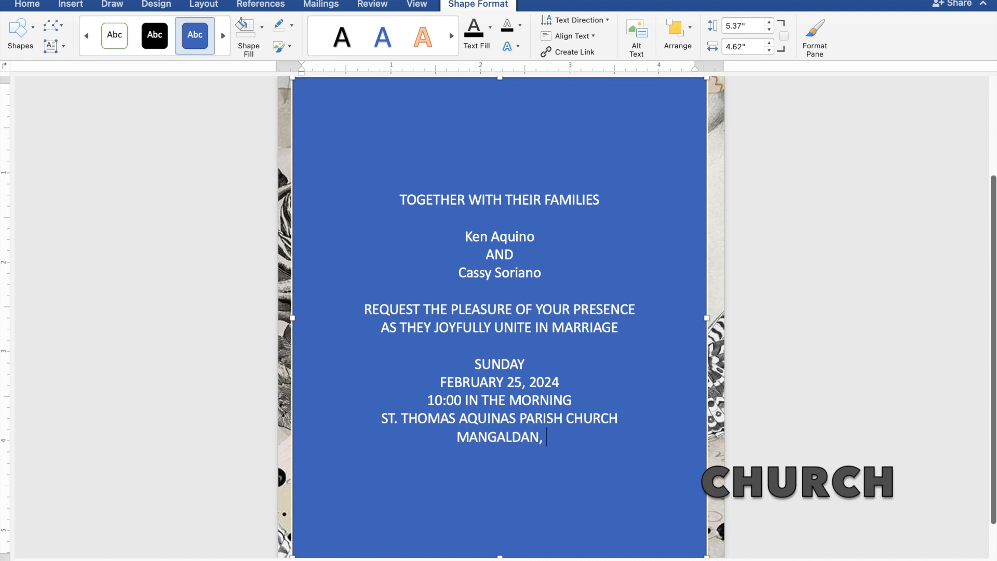
type(" P")
type("ANG")
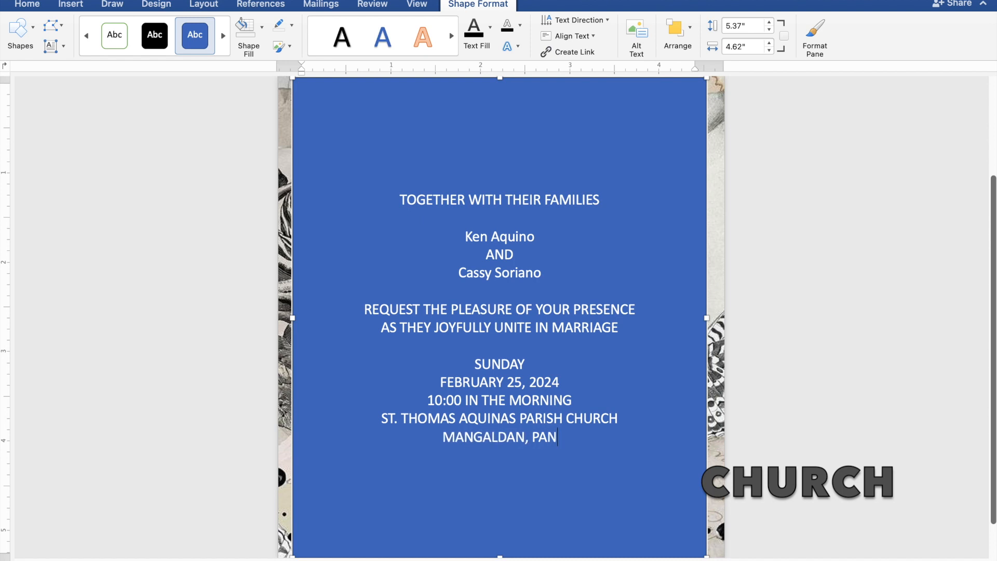
type("AS")
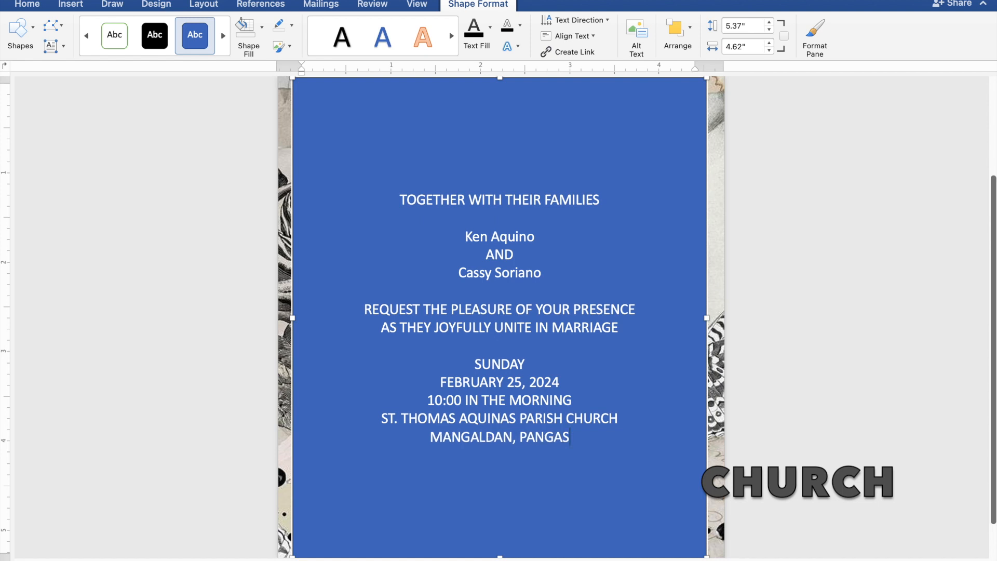
type("INAN")
Step: Add the closing line 'Reception to follow' below the town line
key("Return")
key("Return")
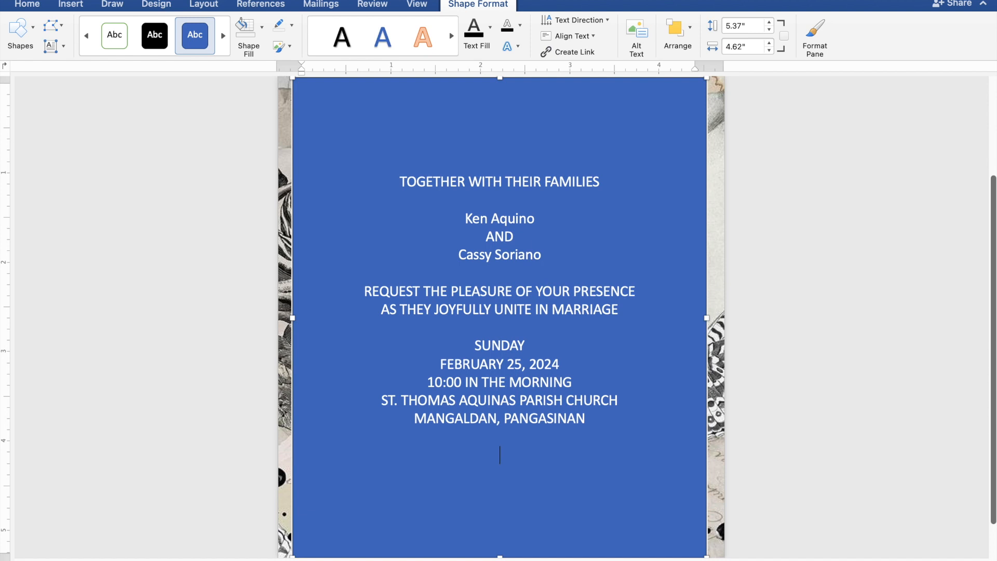
type("Reception to fol")
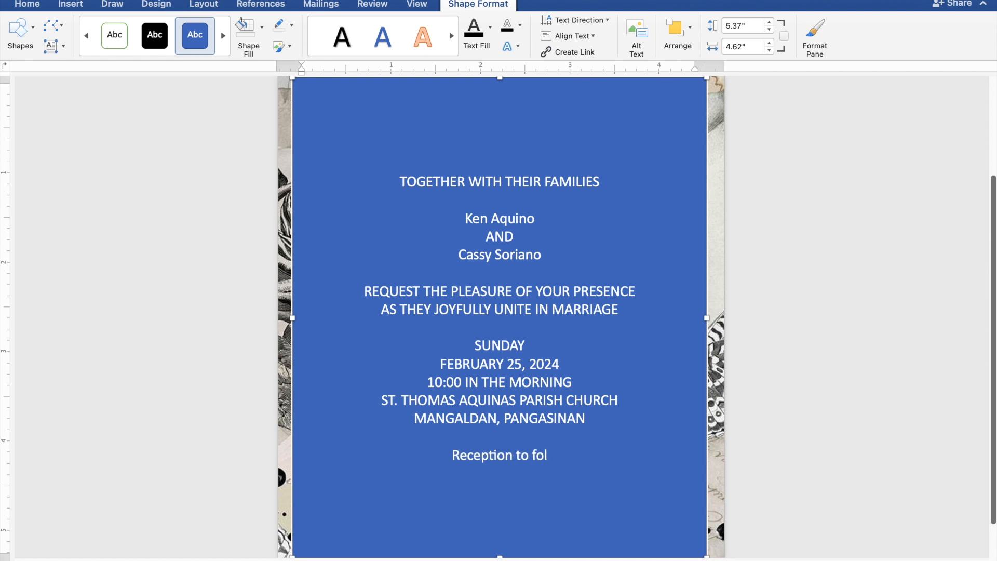
type("low")
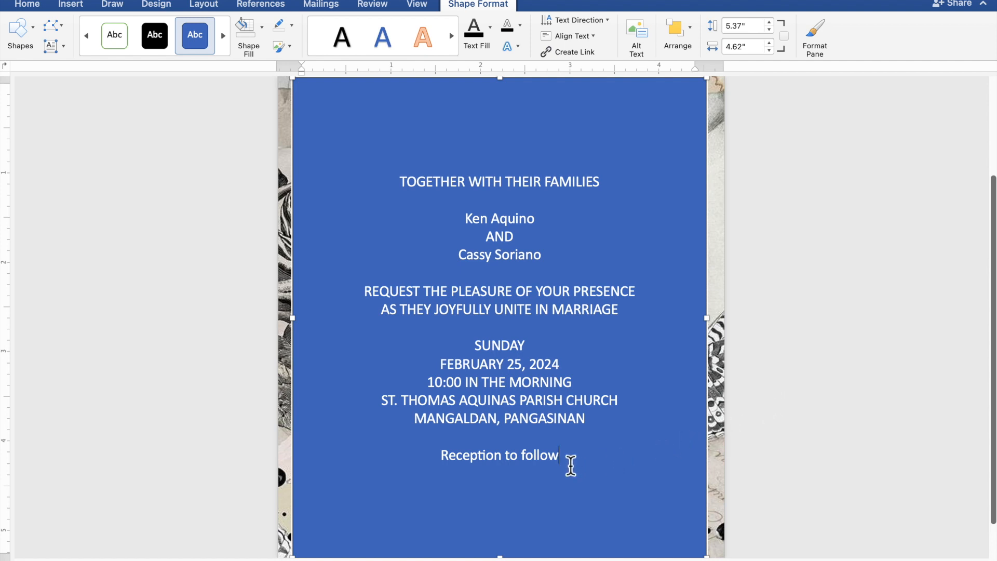
Step: Give the text box No Fill and No Outline, and make all the invitation text black
left_click_drag(561, 458, 404, 194)
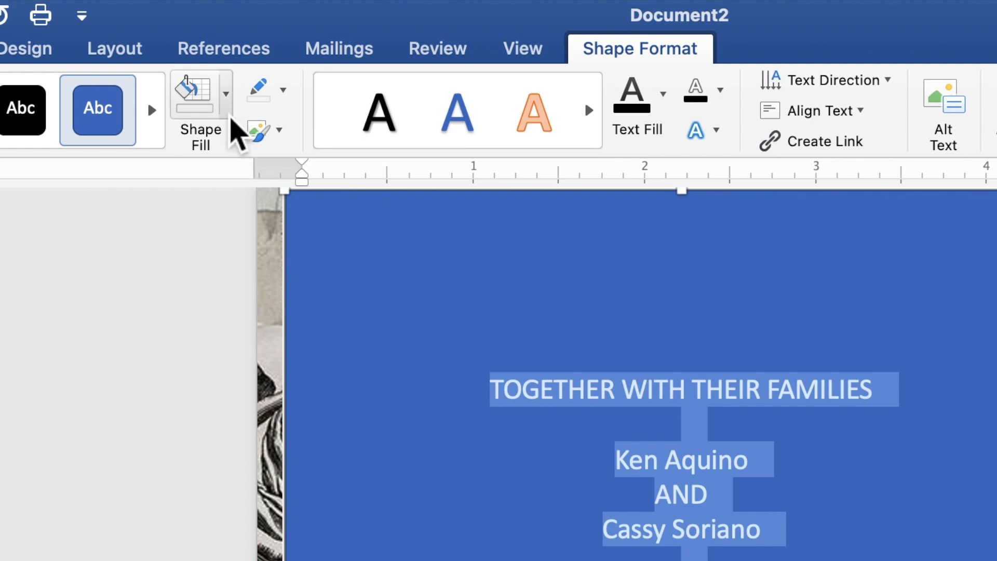
left_click(226, 112)
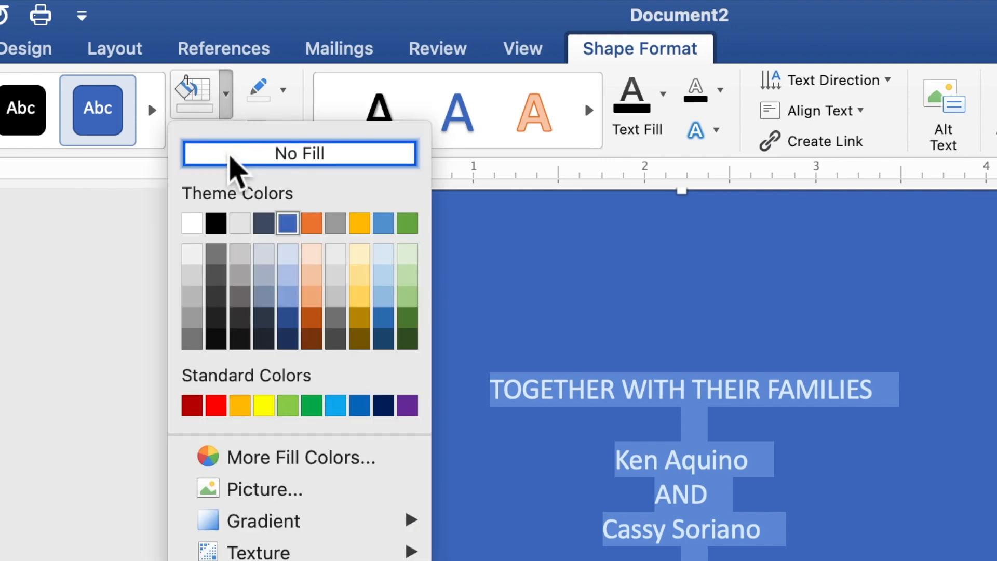
left_click(230, 156)
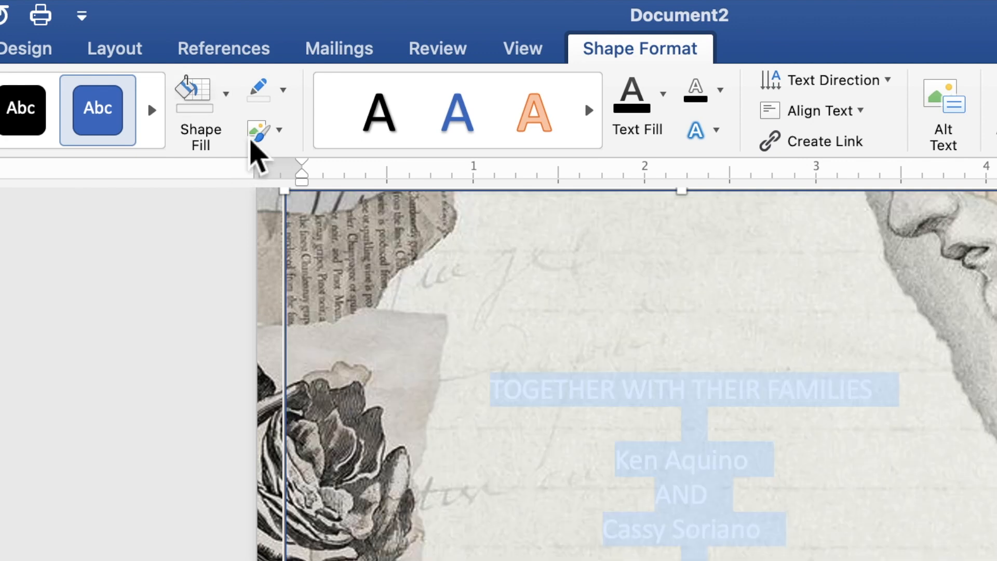
left_click(283, 97)
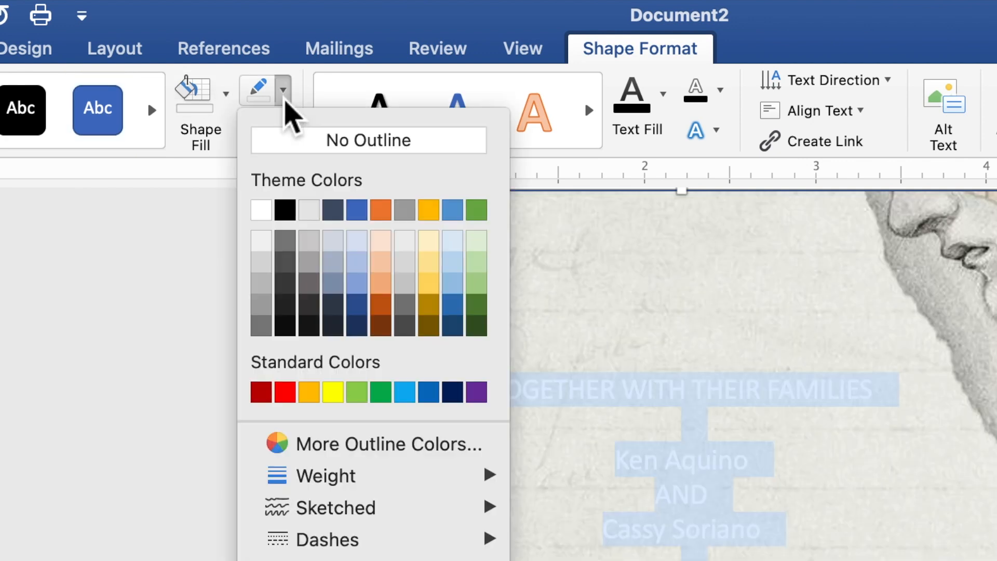
left_click(300, 146)
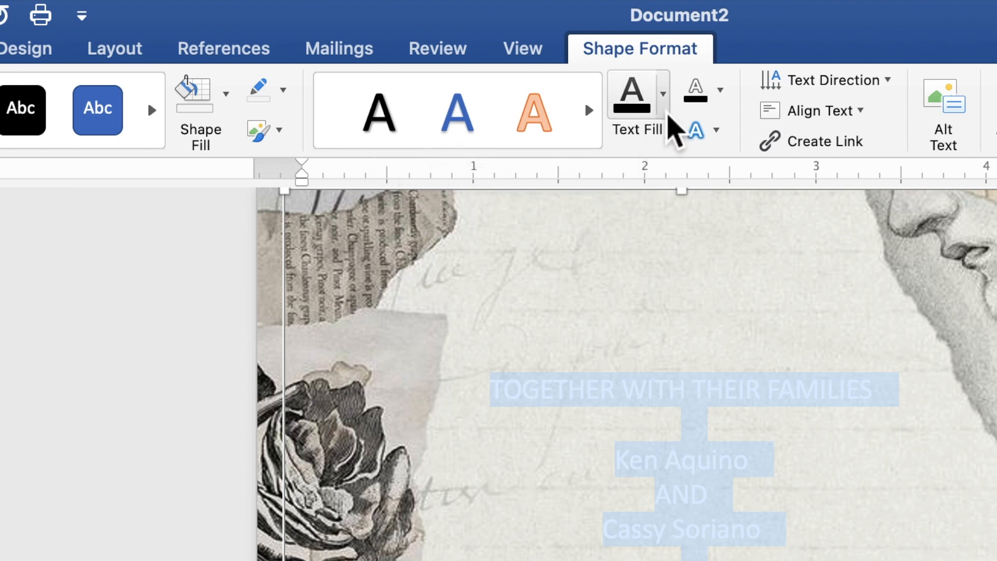
left_click(668, 115)
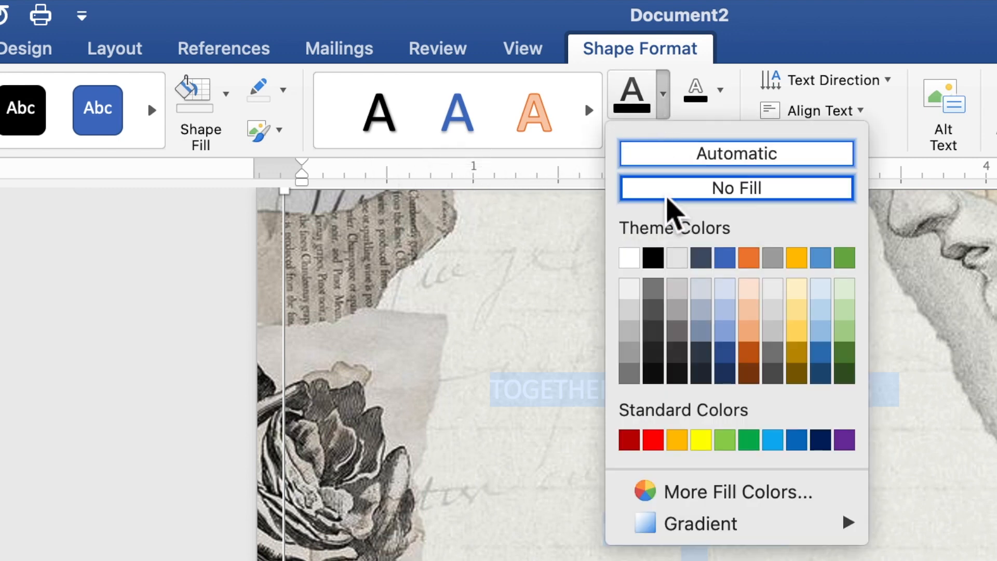
left_click(655, 263)
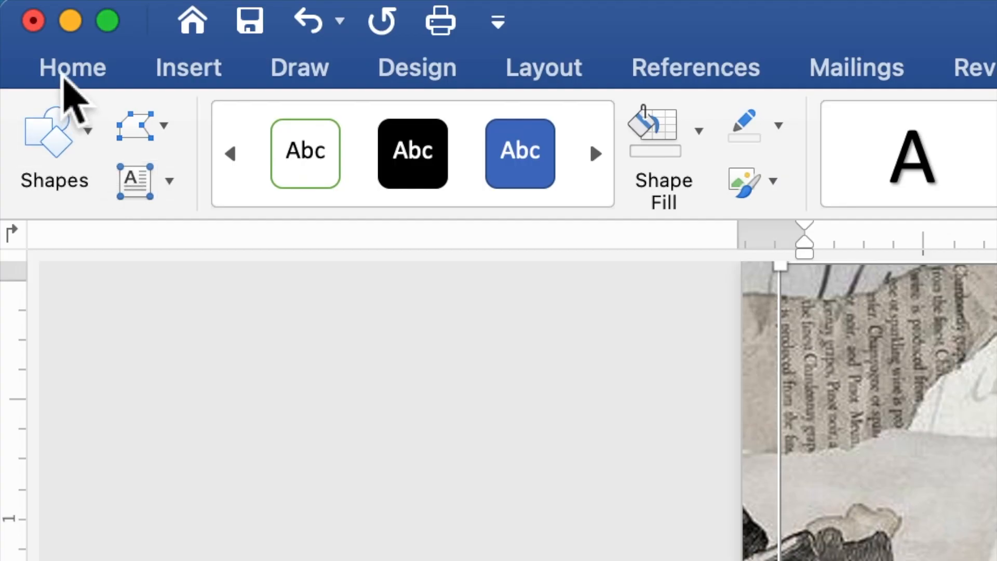
Step: Format all the invitation wording in Times New Roman at 10 pt
left_click(63, 75)
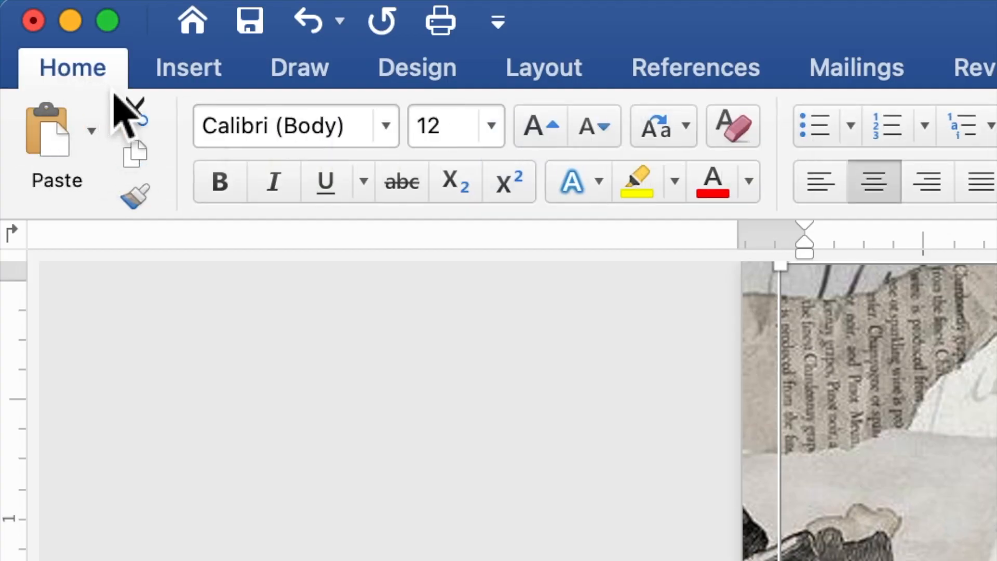
left_click(386, 126)
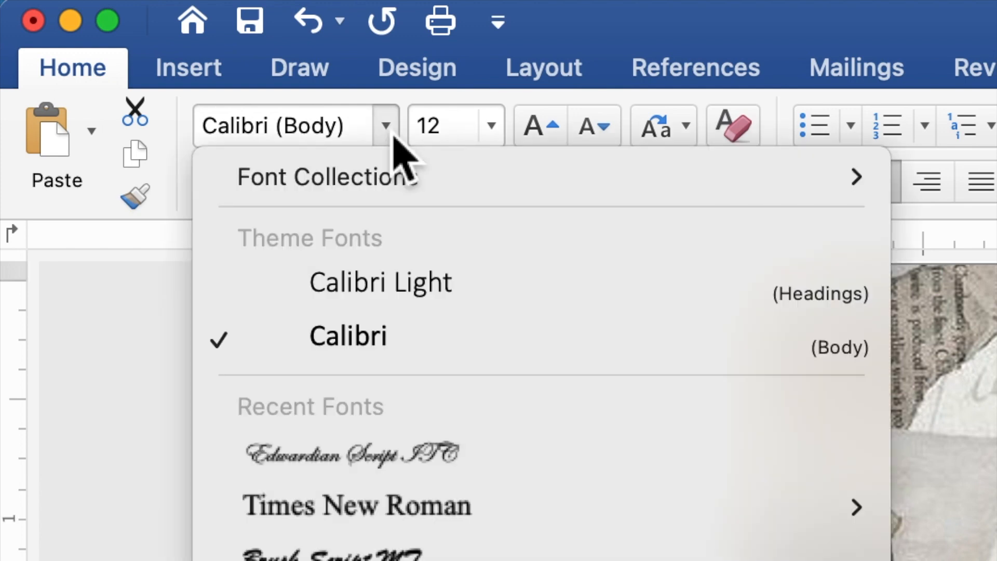
left_click(400, 524)
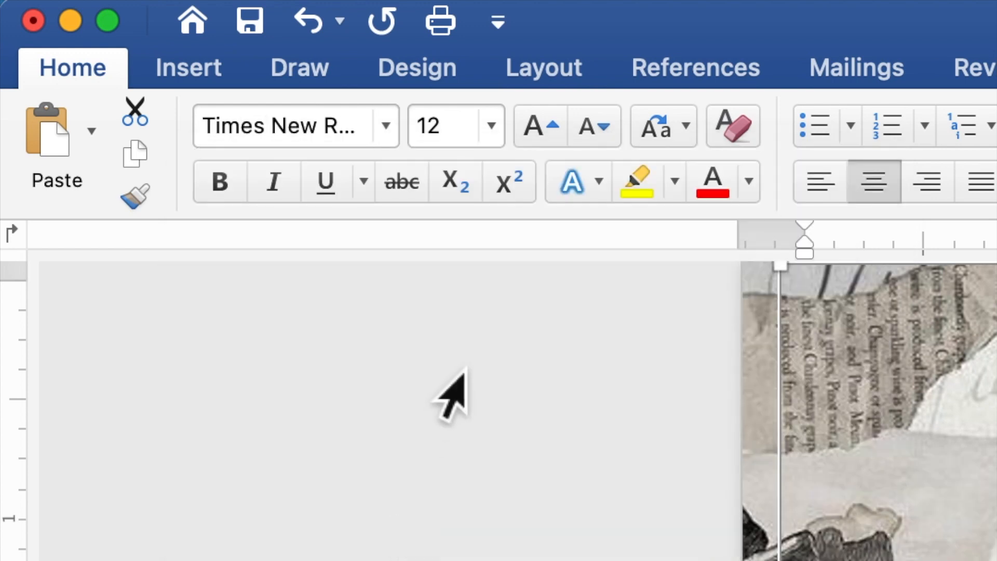
left_click(425, 133)
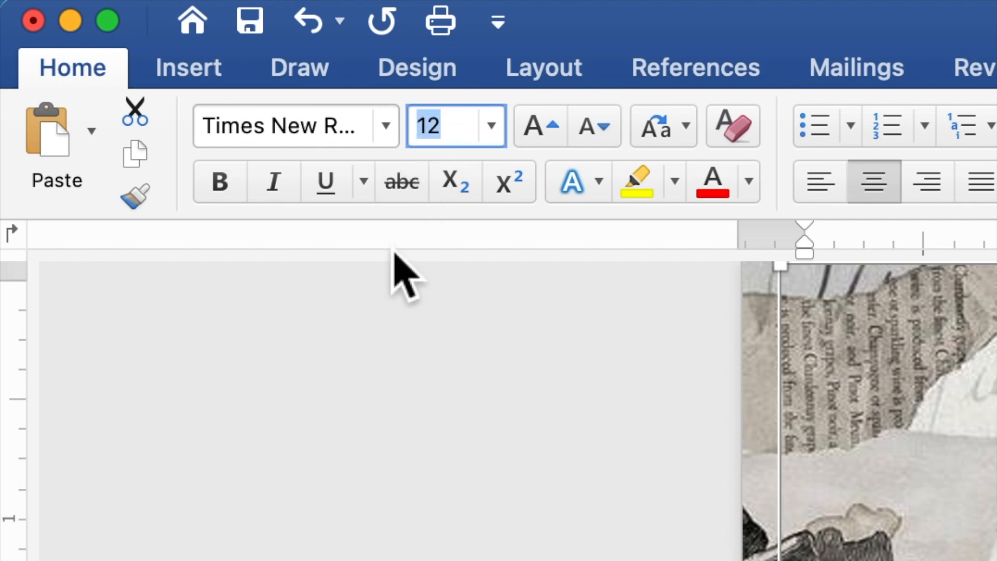
type("10")
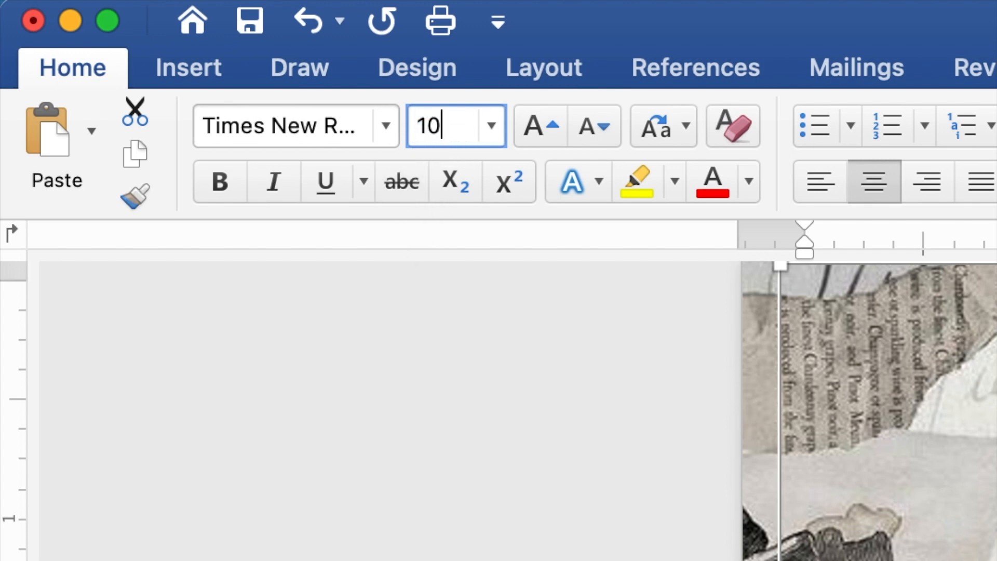
key("Return")
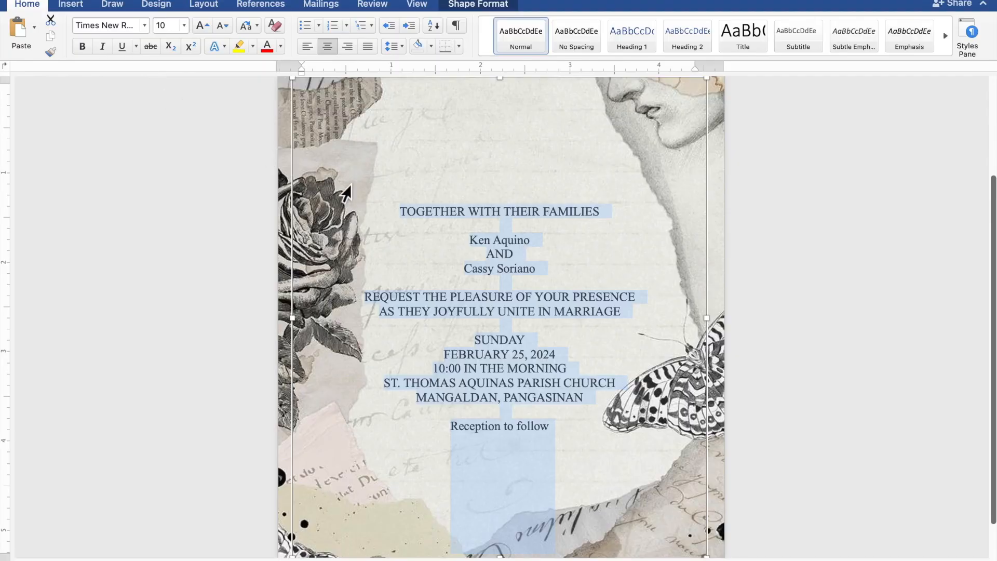
Step: Apply Edwardian Script ITC at 20 pt to both name lines and 'Reception to follow'
left_click(532, 245)
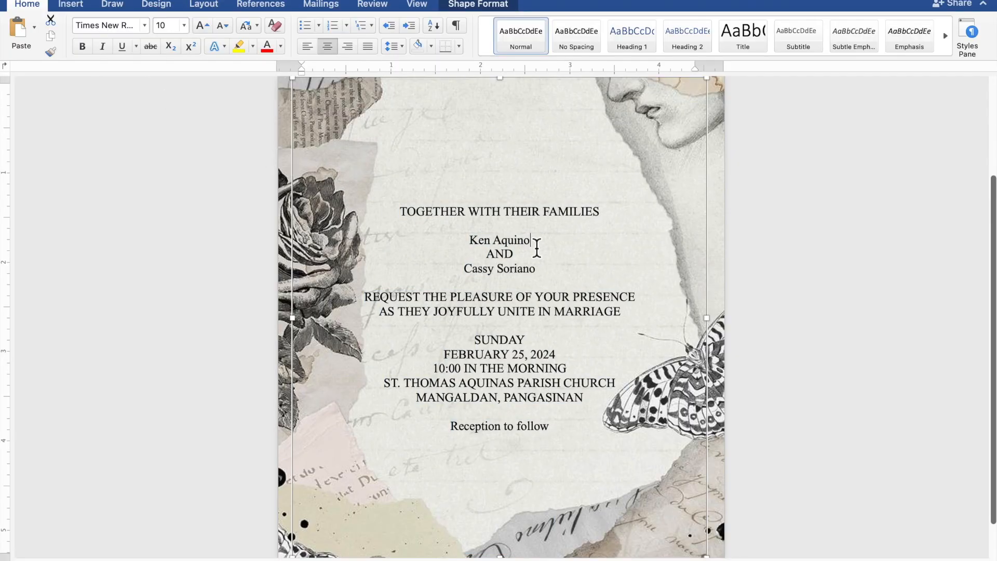
left_click_drag(536, 247, 482, 247)
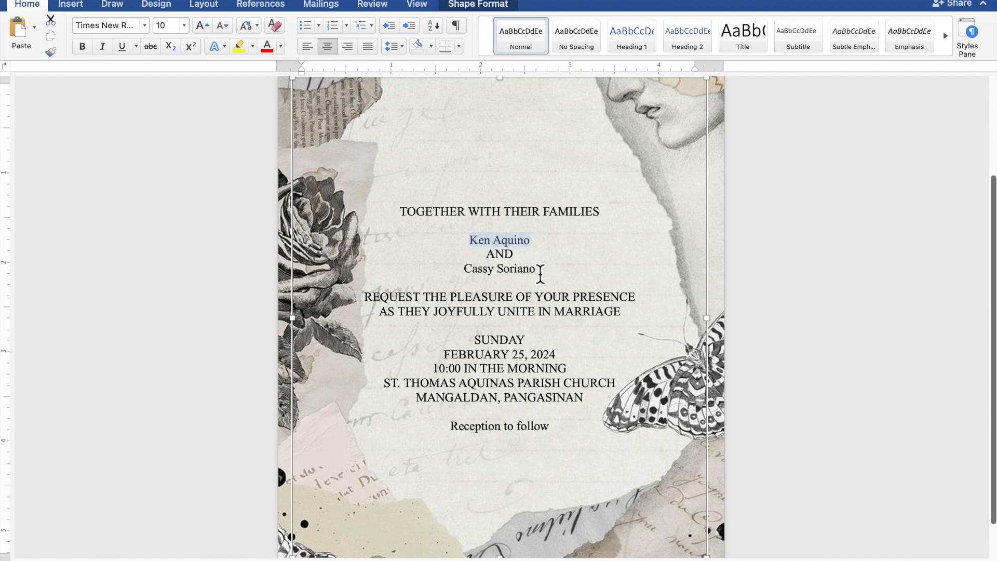
left_click_drag(535, 273, 472, 275)
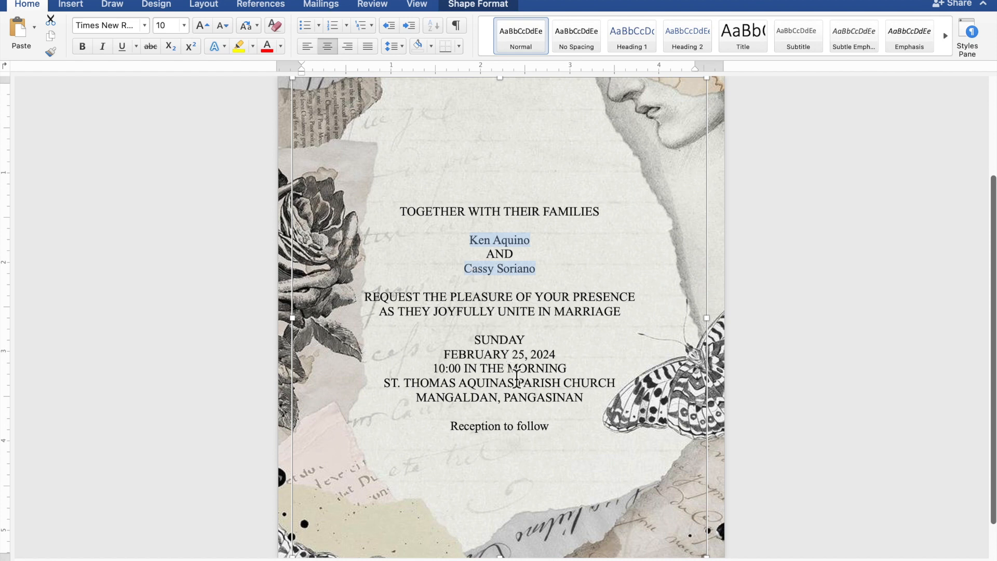
left_click_drag(552, 430, 475, 435)
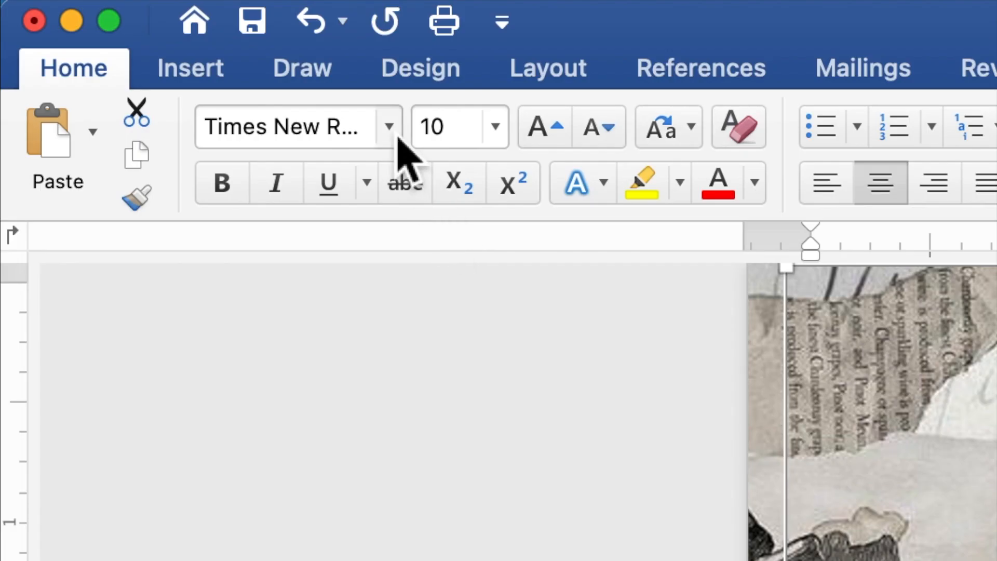
left_click(397, 136)
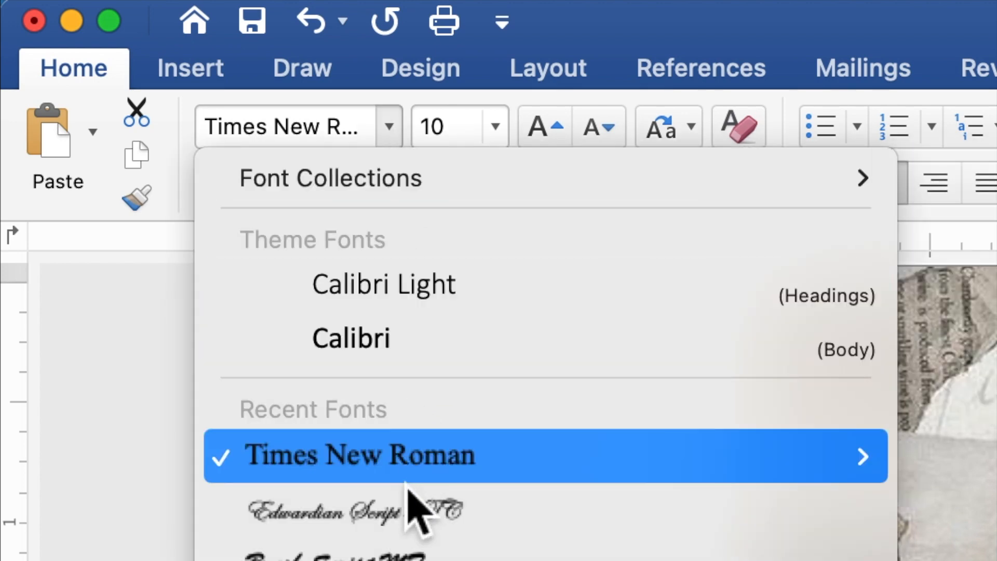
left_click(409, 514)
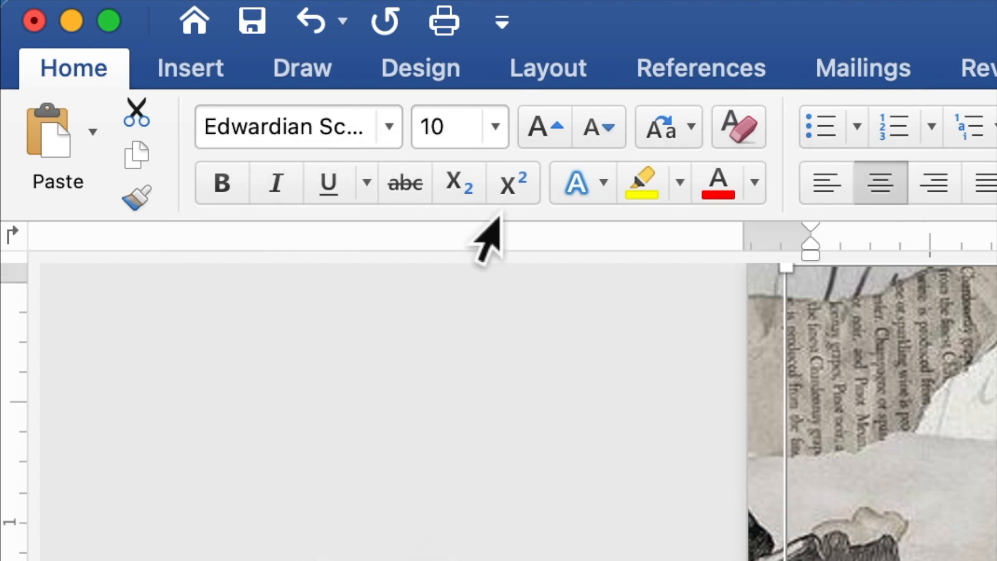
left_click_drag(476, 139, 422, 132)
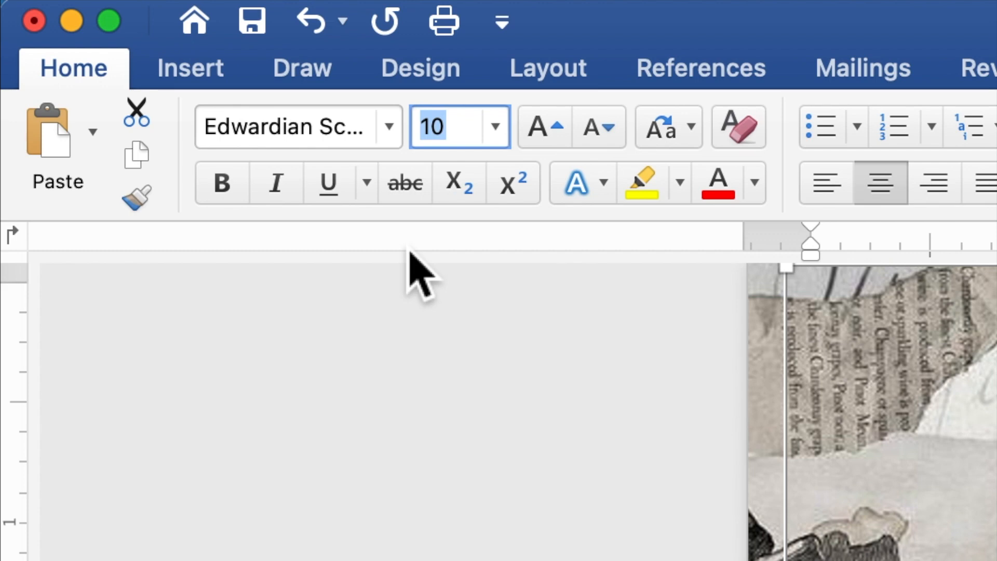
type("20")
key("Return")
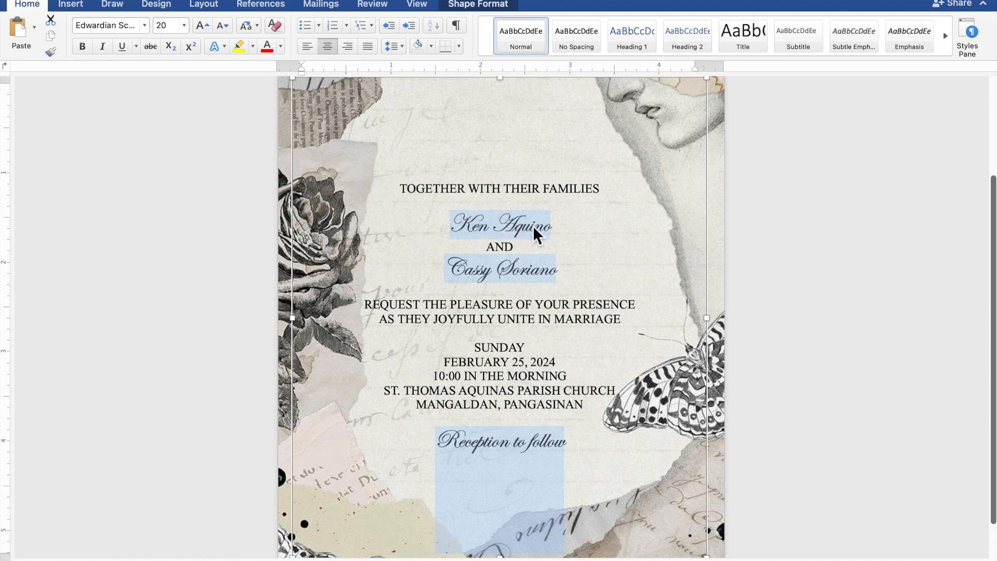
Step: Enlarge the couple's two name lines from 20 to 40 pt
left_click(550, 226)
left_click_drag(554, 227, 471, 230)
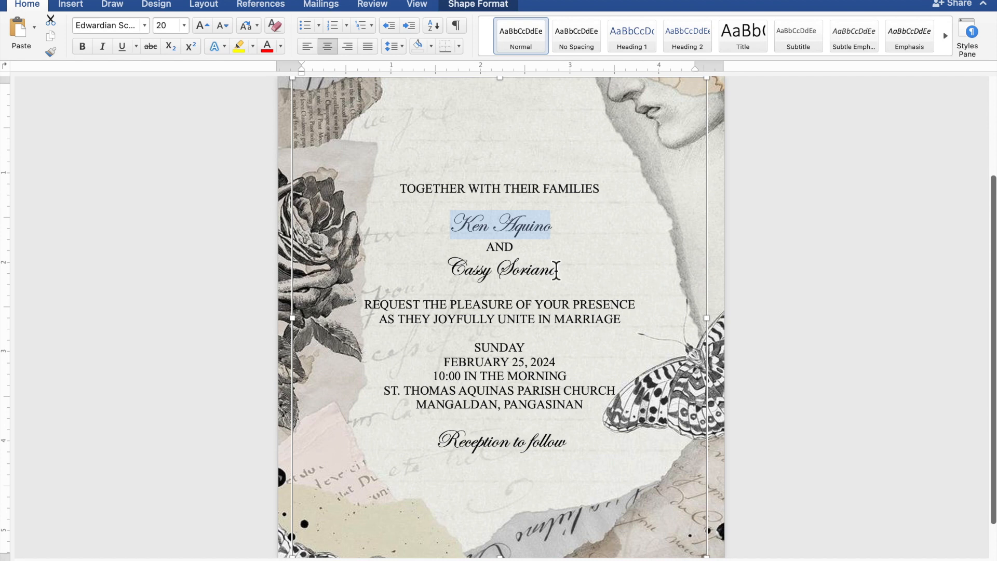
left_click_drag(562, 275, 466, 277)
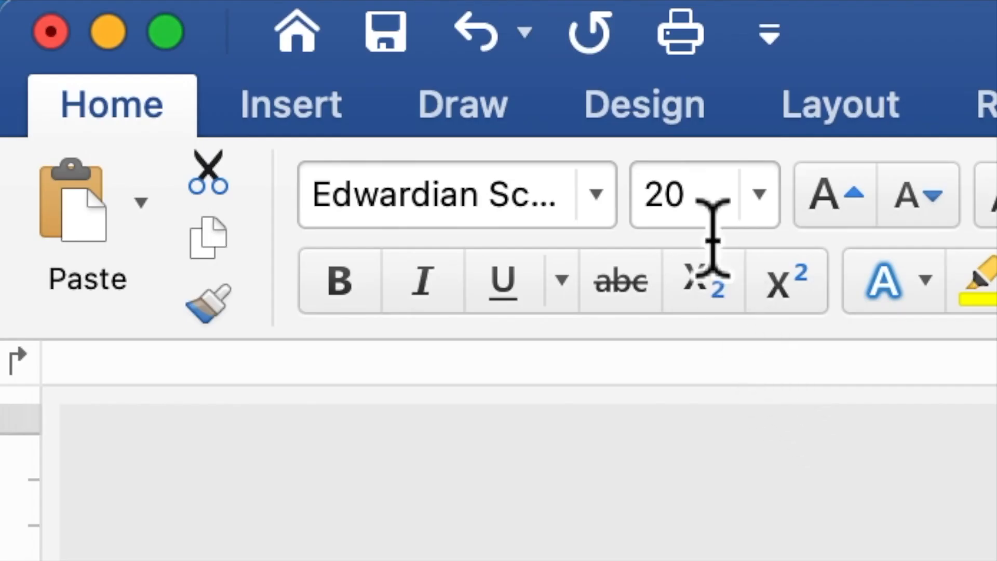
left_click(173, 31)
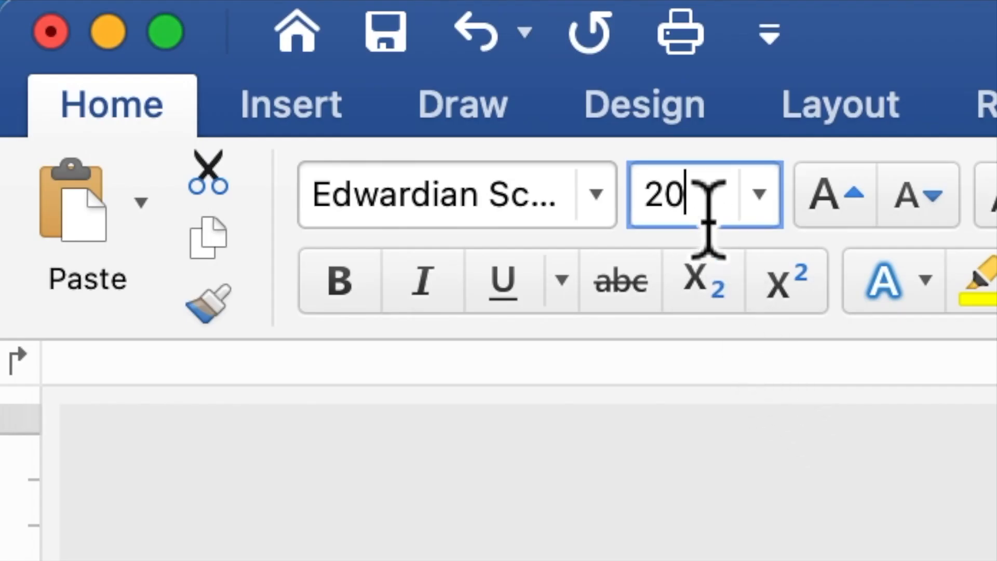
left_click_drag(685, 211, 656, 195)
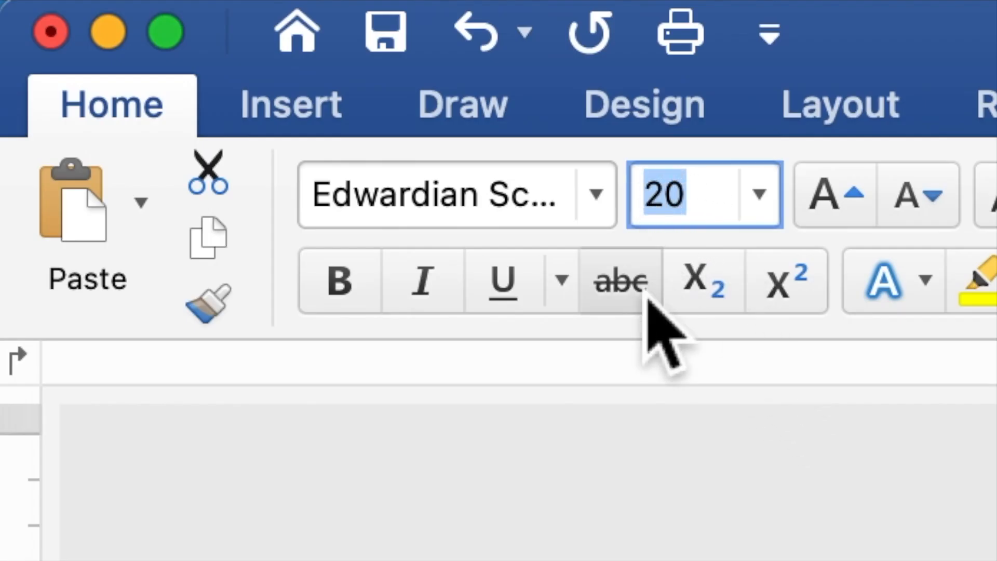
type("4")
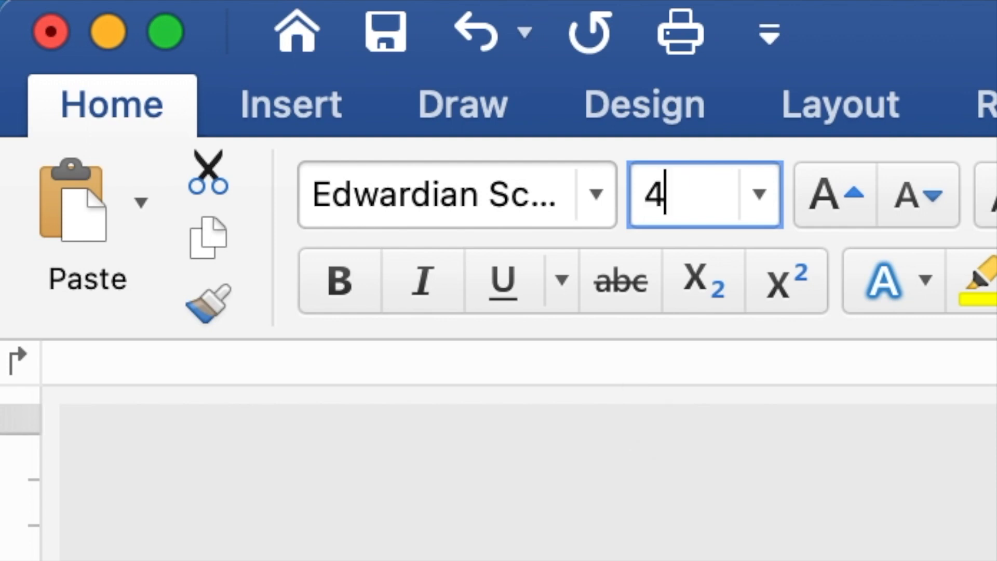
type("0")
key("Return")
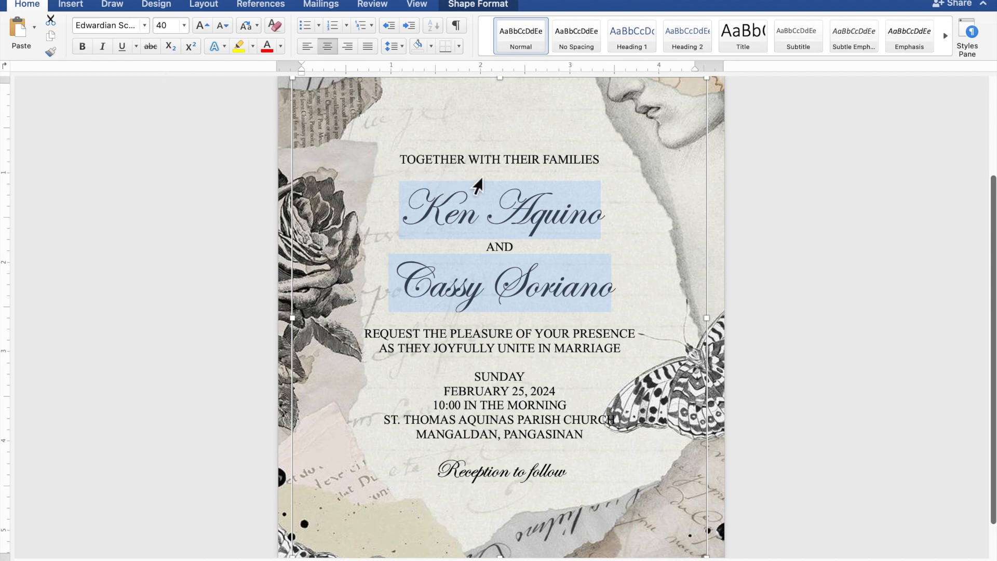
left_click(515, 179)
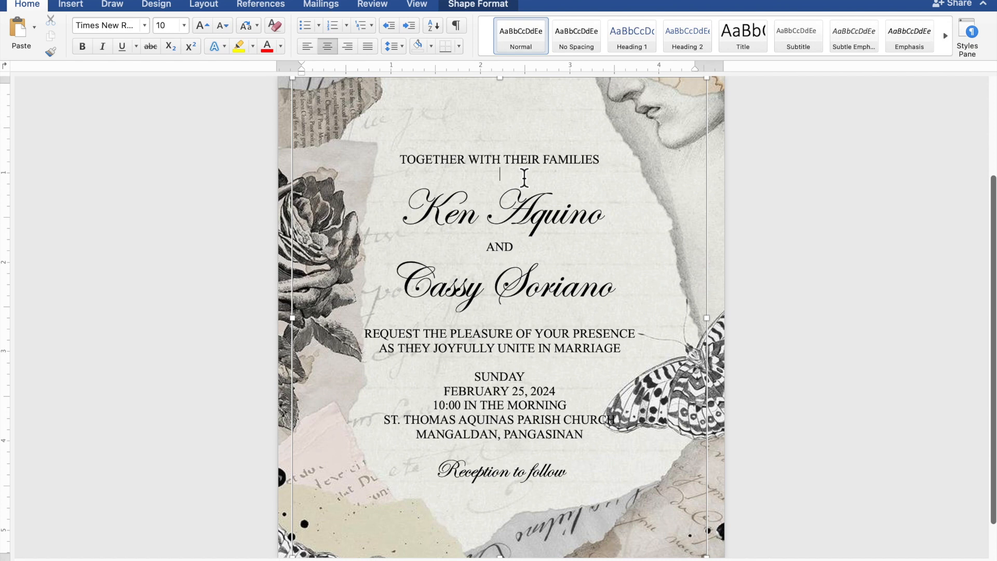
Step: Insert blank lines above and below the names, before SUNDAY, and before 'Reception to follow'
key("Return")
key("Return")
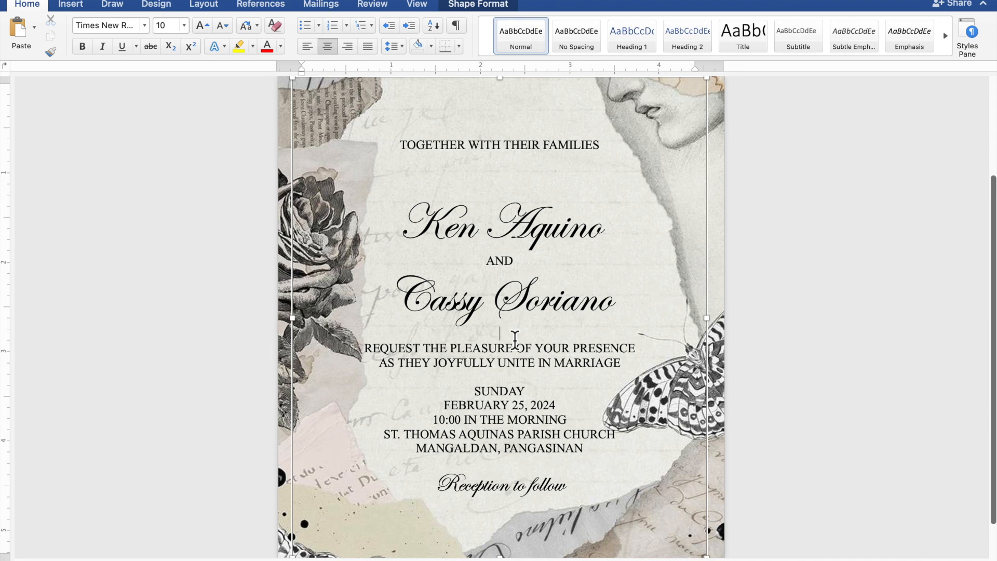
key("Return")
key("Return")
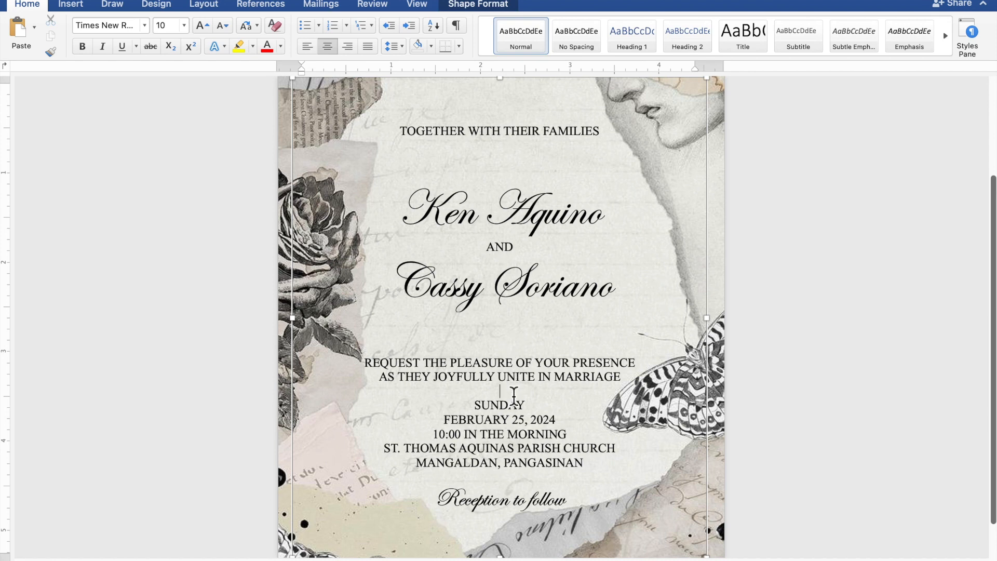
key("Return")
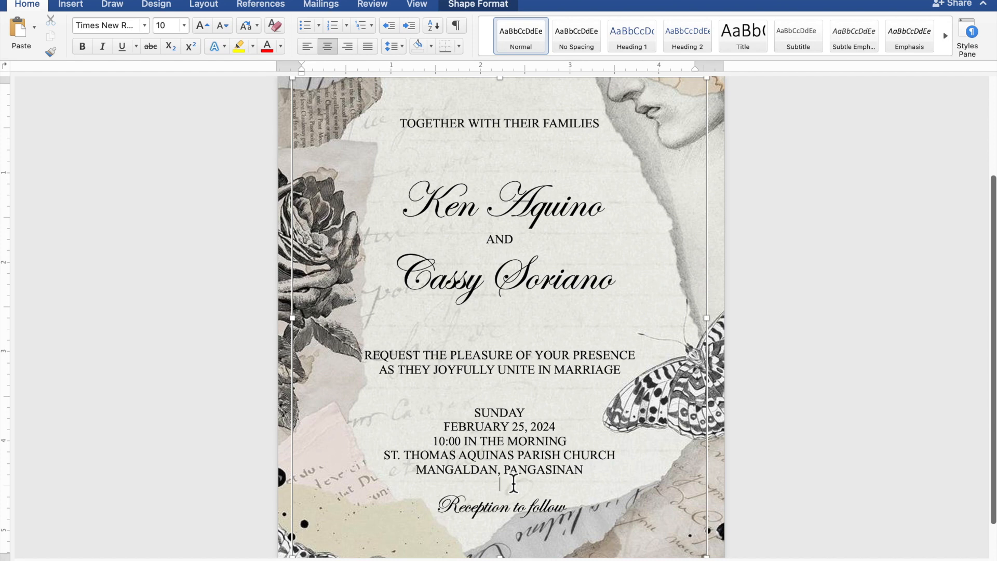
key("Return")
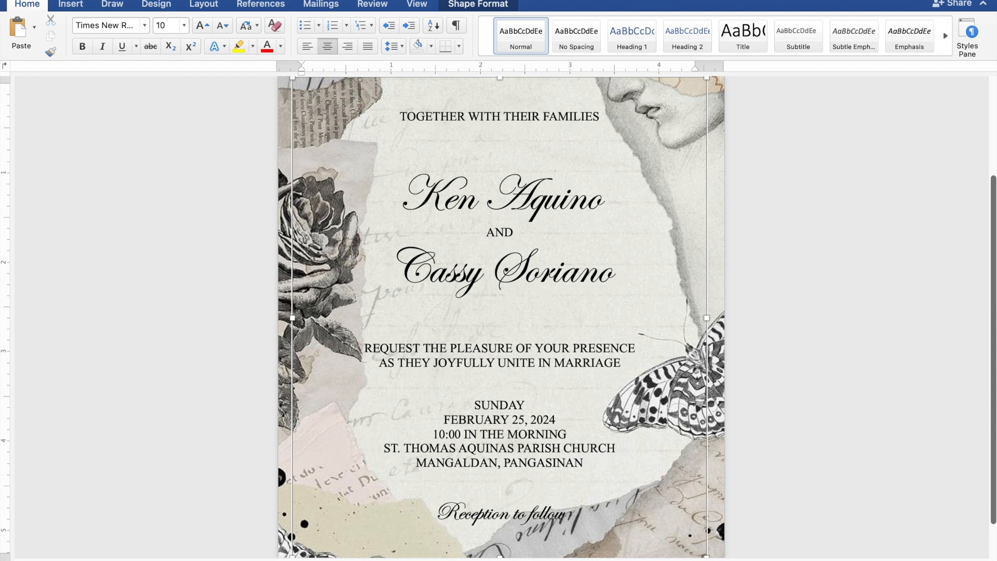
Step: Nudge the invitation text box four arrow-steps upward over the collage's pale centre
scroll(514, 484, "down", 5)
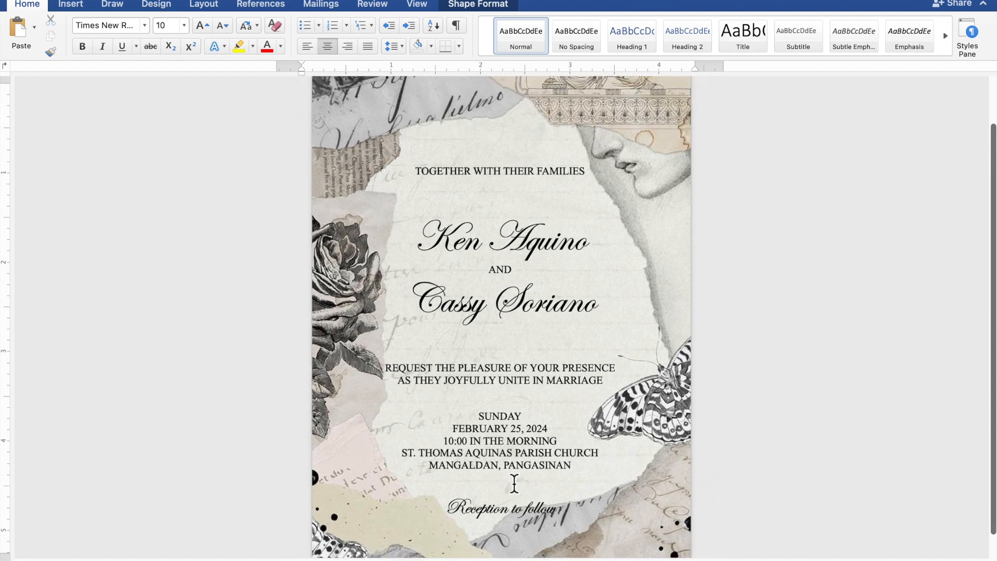
scroll(514, 483, "down", 3)
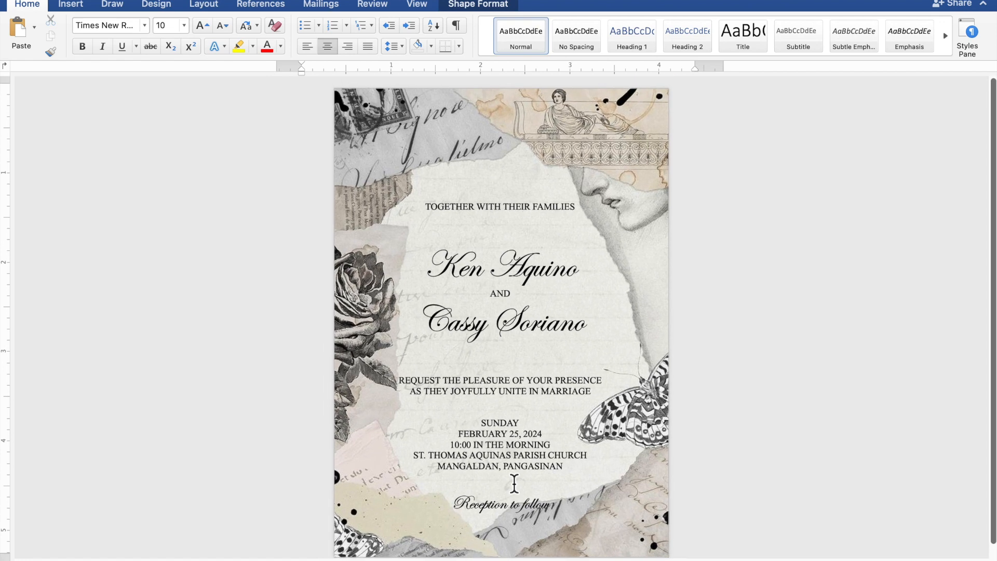
scroll(514, 482, "down", 1)
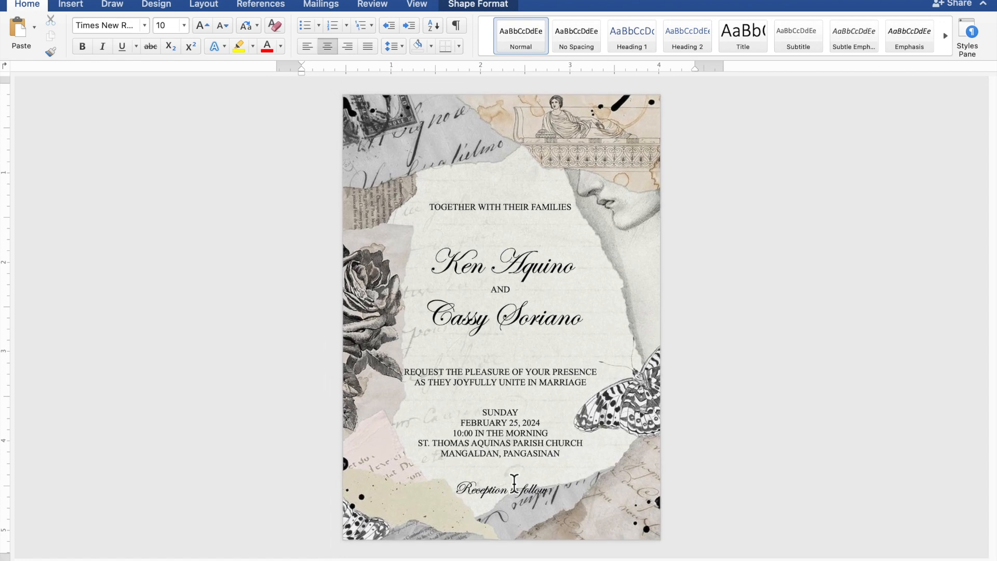
left_click(518, 472)
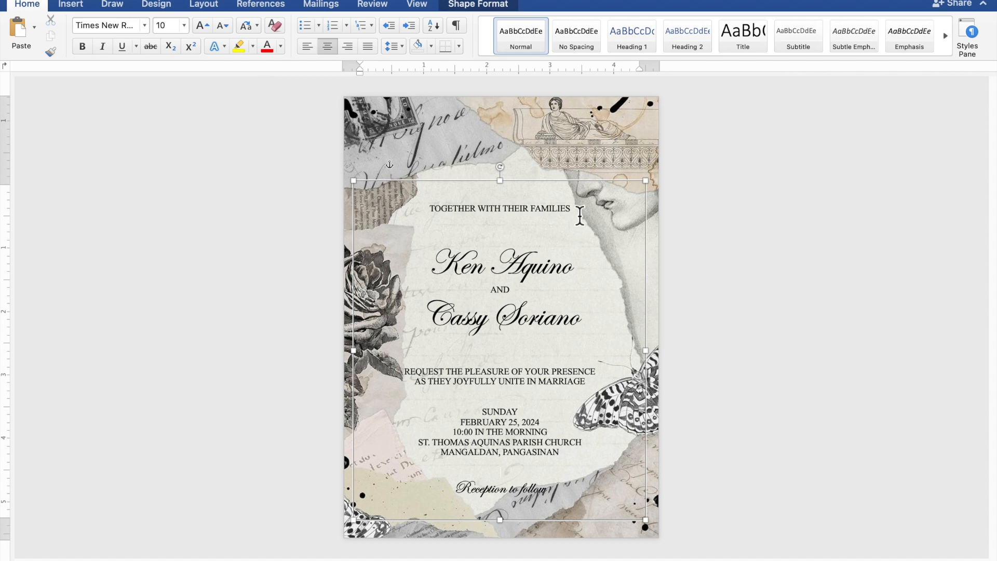
left_click(590, 191)
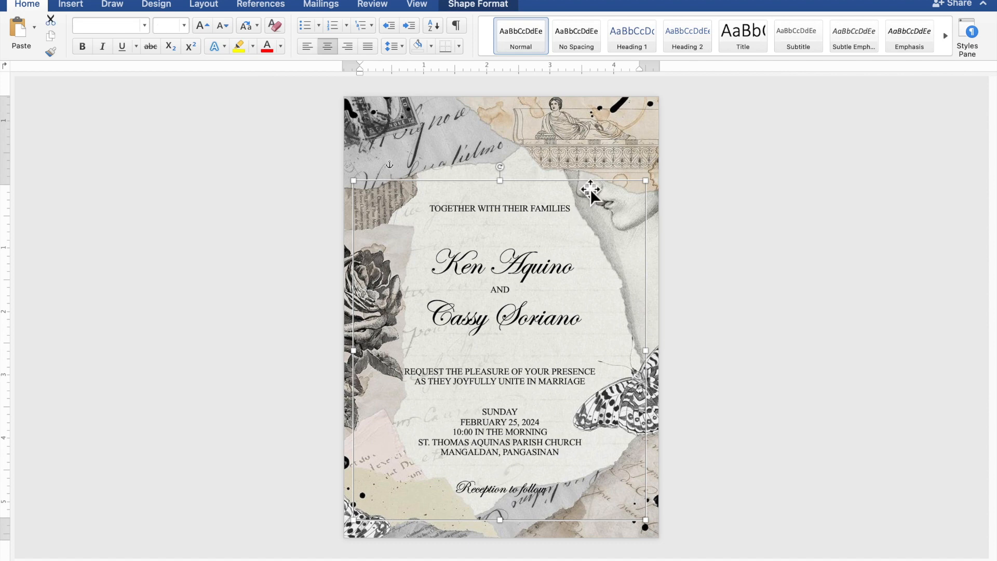
key("Up")
key("Up")
key("Up")
key("Up")
key("Up")
key("Up")
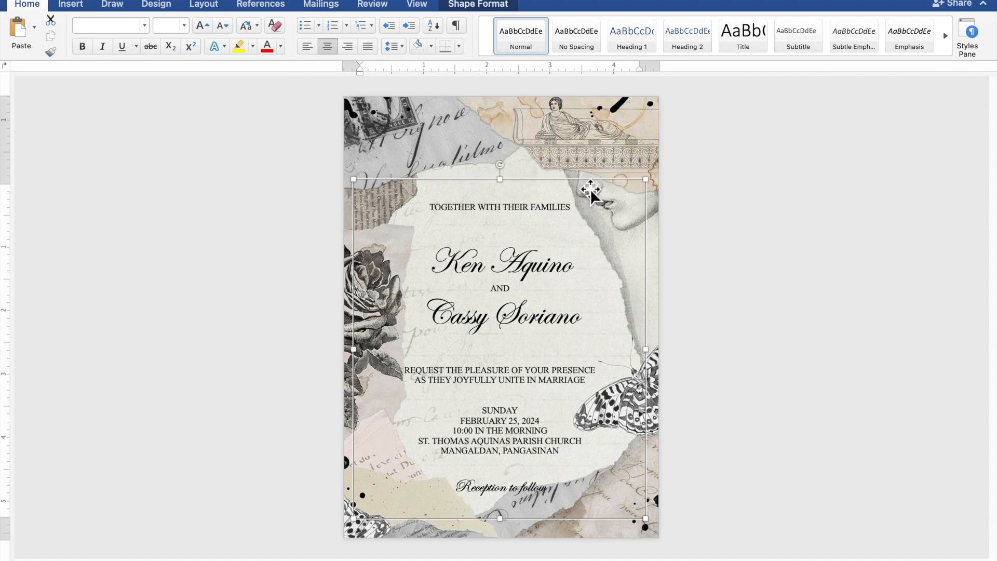
key("Up")
key("Up")
key("Up")
key("Up")
key("Up")
key("Up")
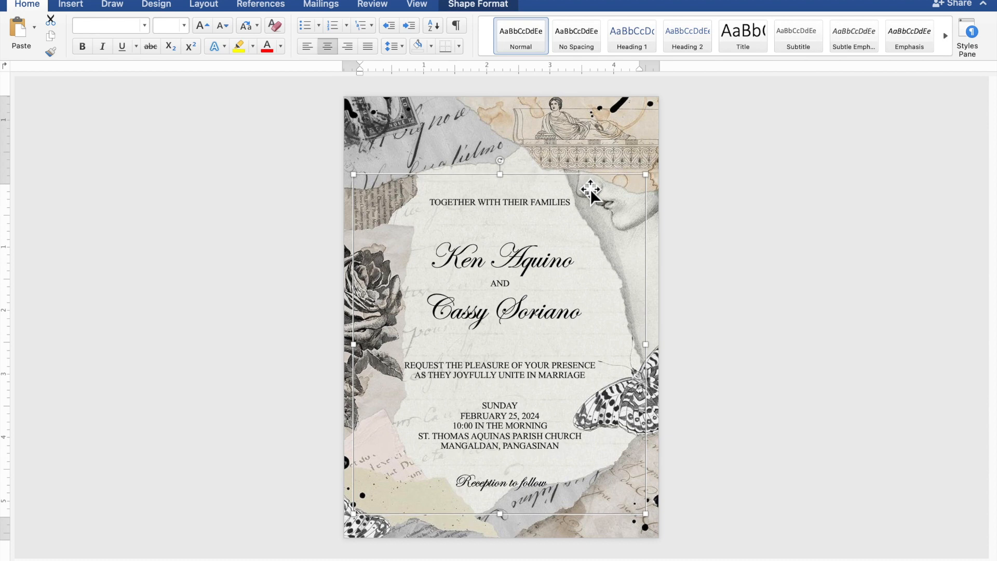
key("Up")
key("Up")
key("Up")
key("Up")
key("Up")
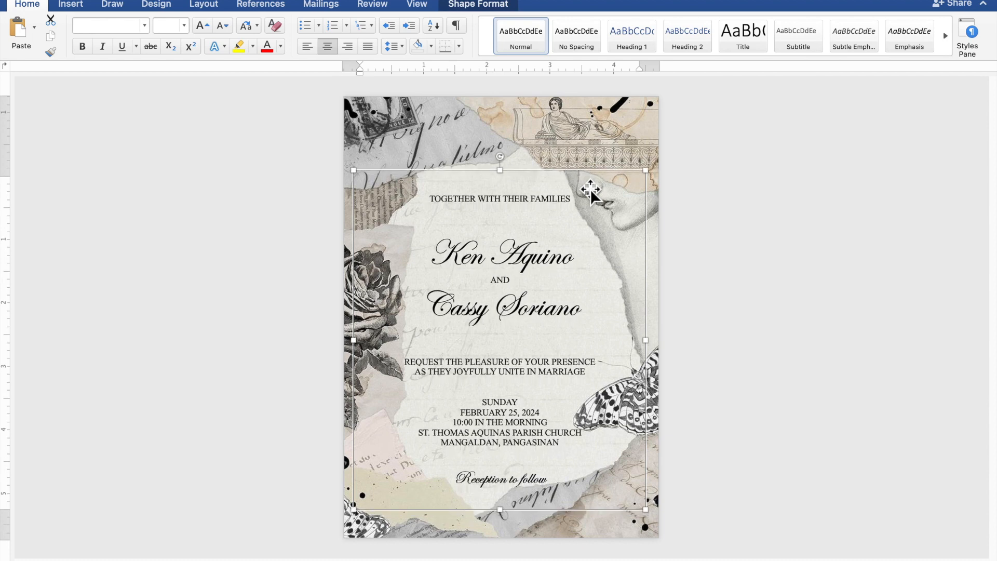
key("Up")
key("Up")
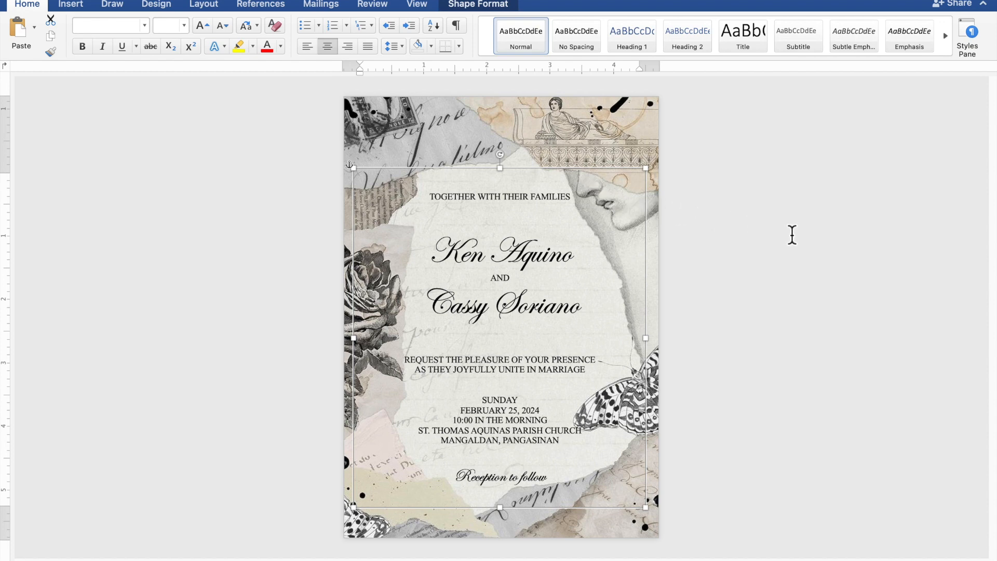
left_click(863, 246)
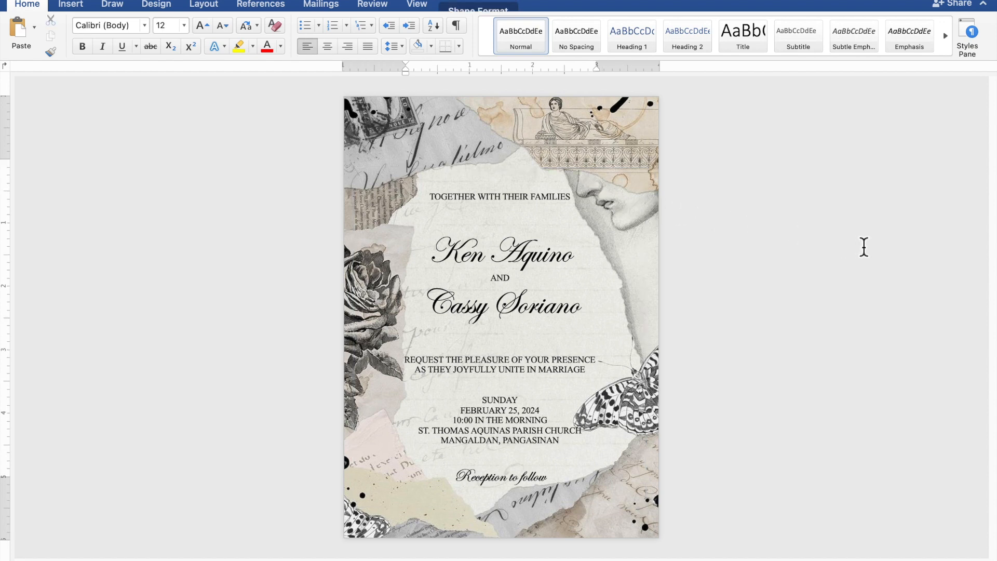